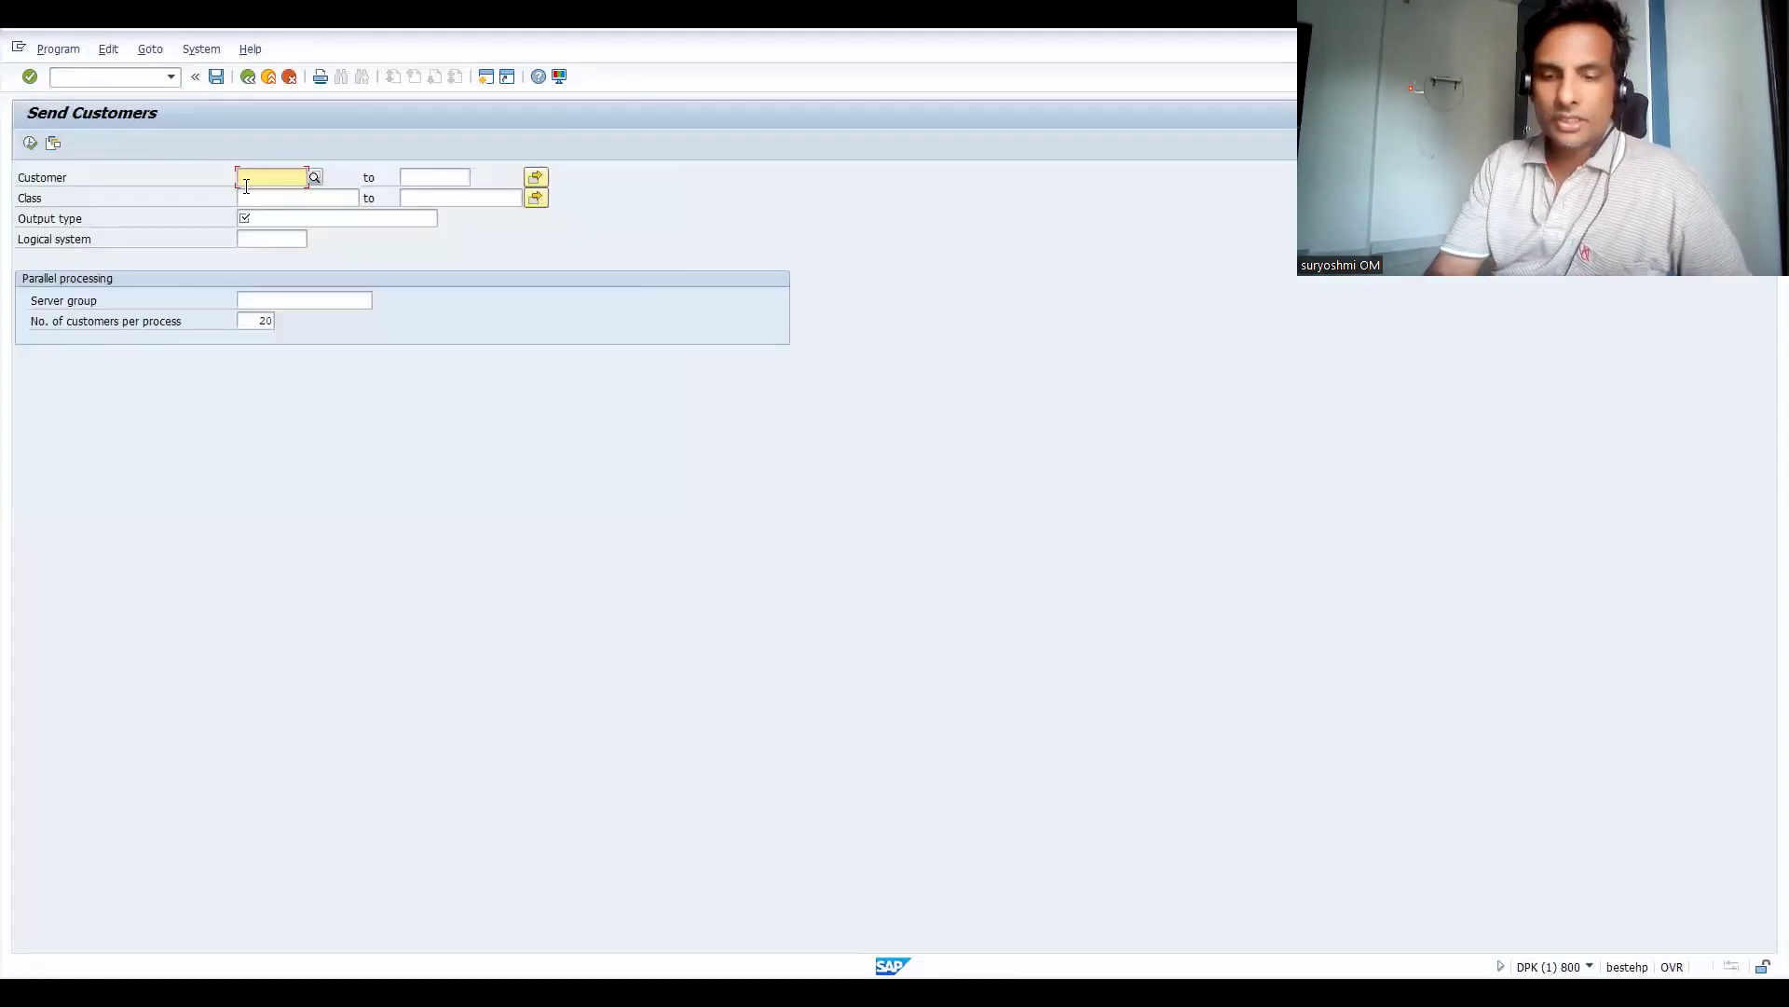
Run transaction VA03 and display the prefilled sales order
click(83, 74)
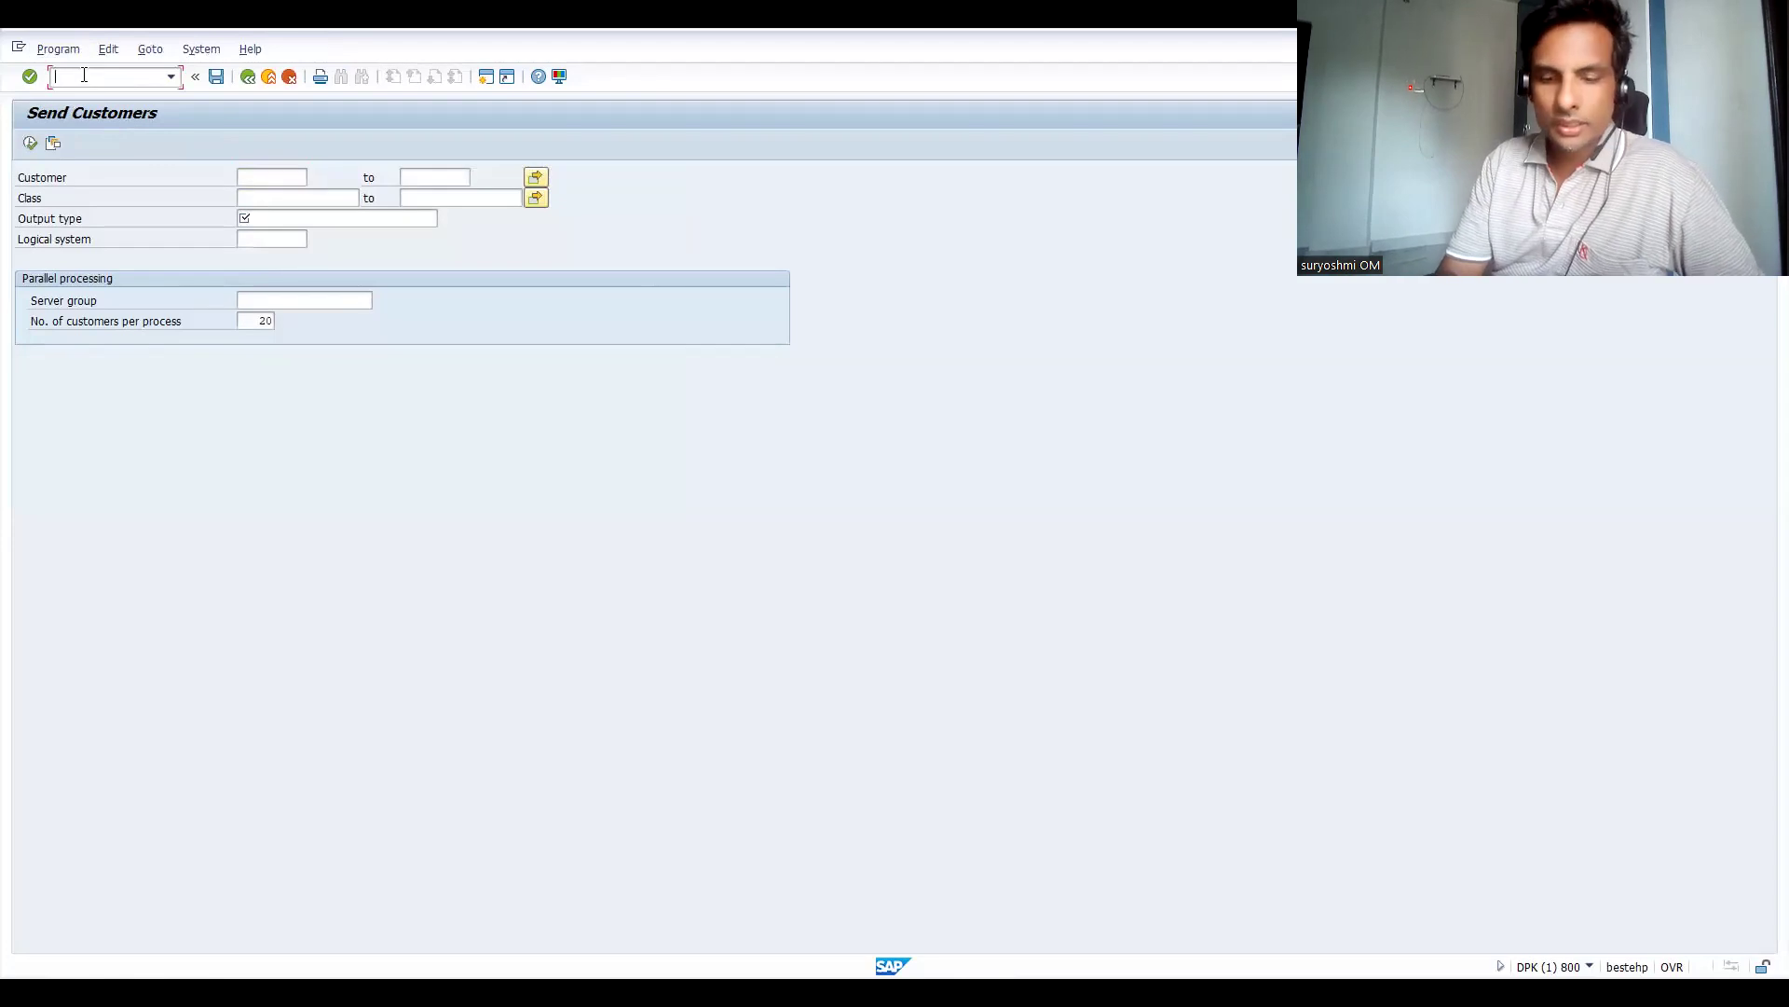
text(/nse)
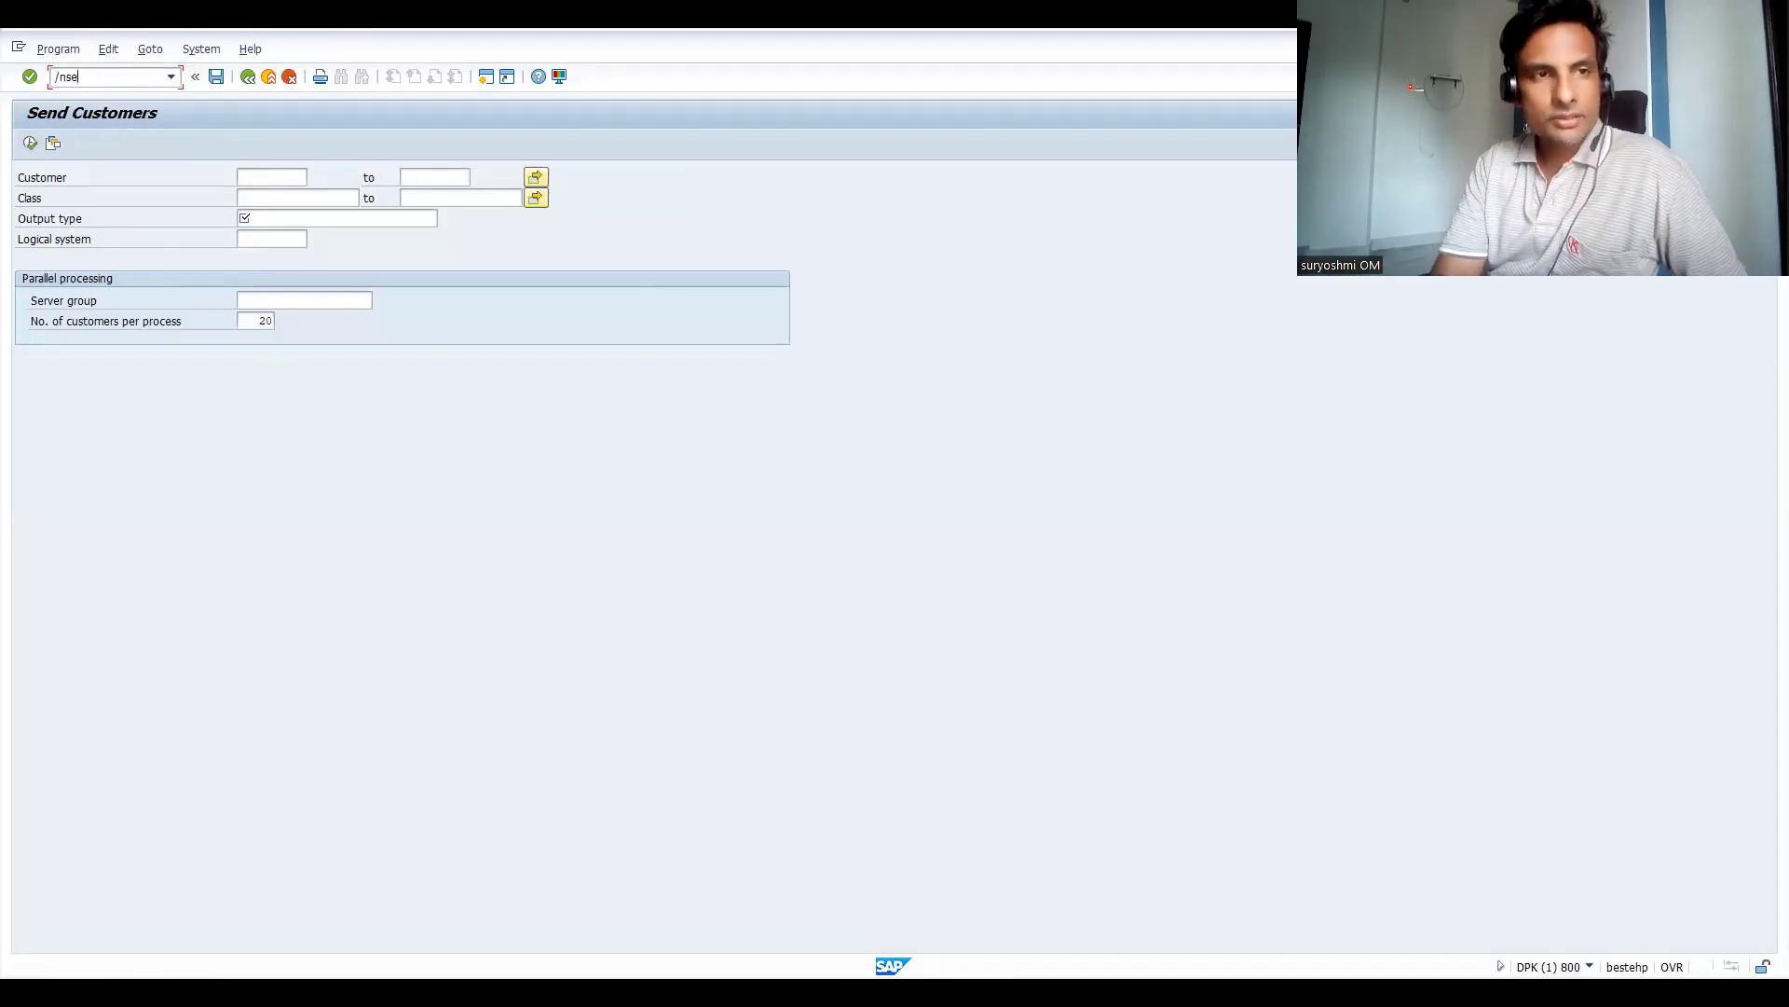
key(BackSpace)
text(va03)
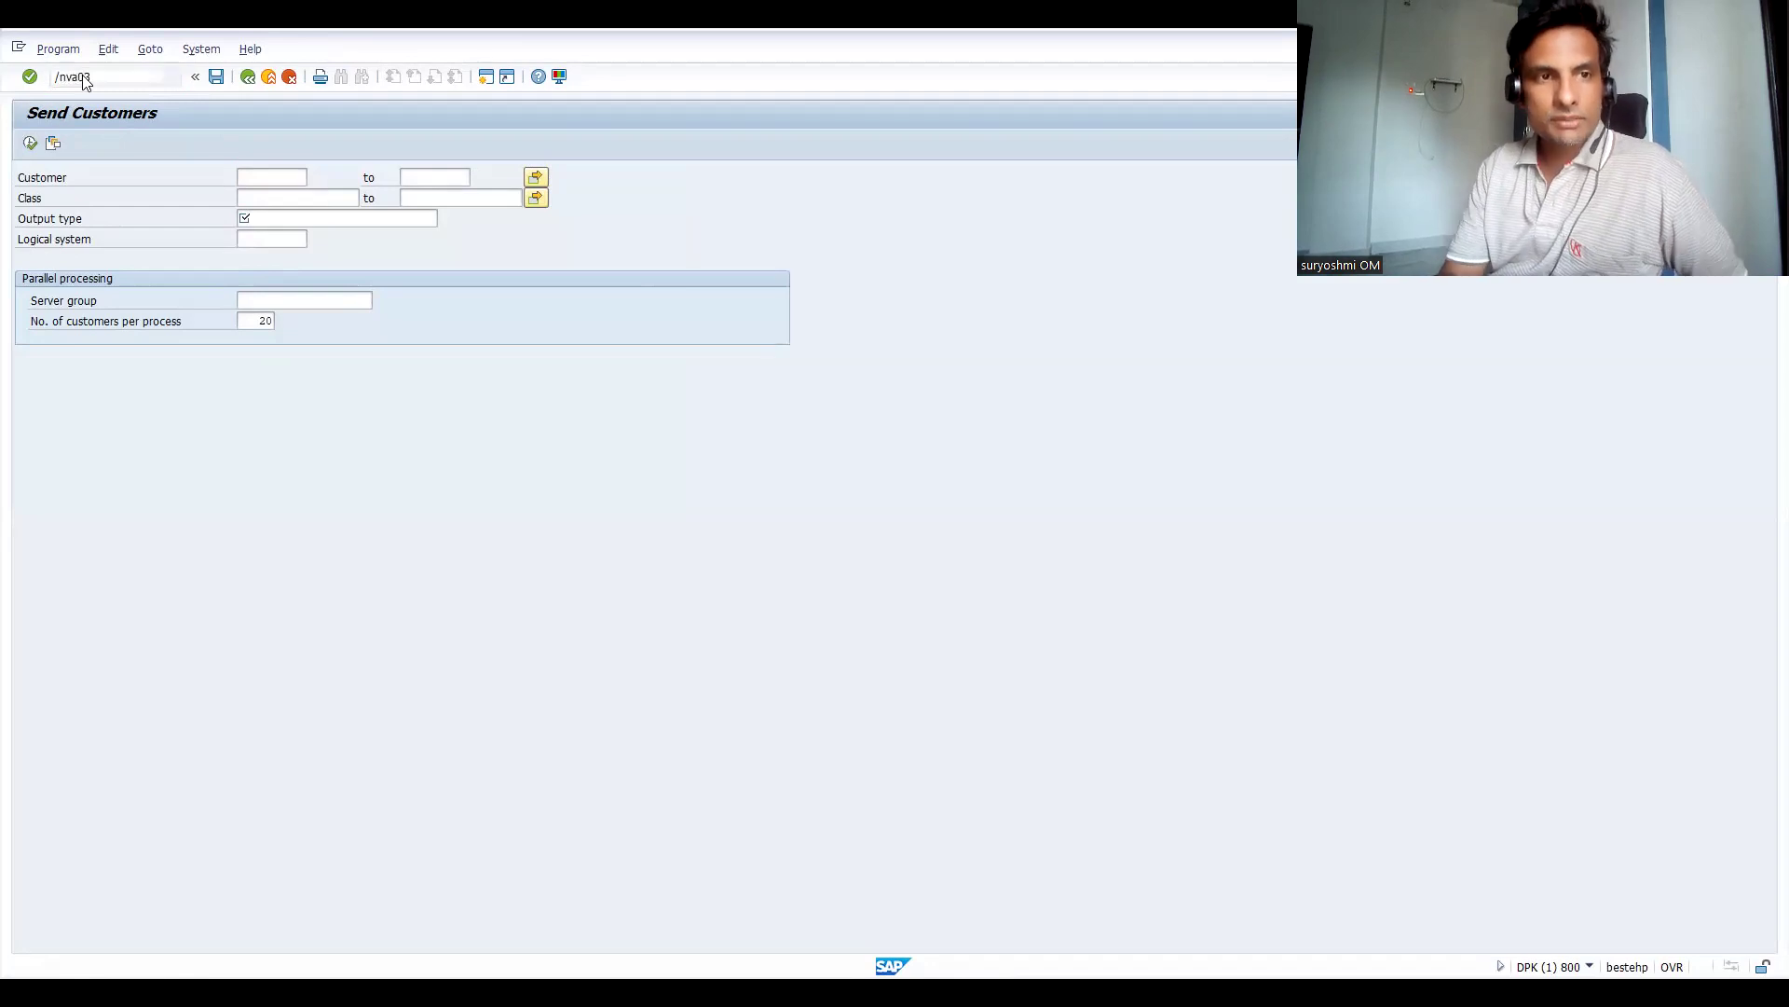
key(Return)
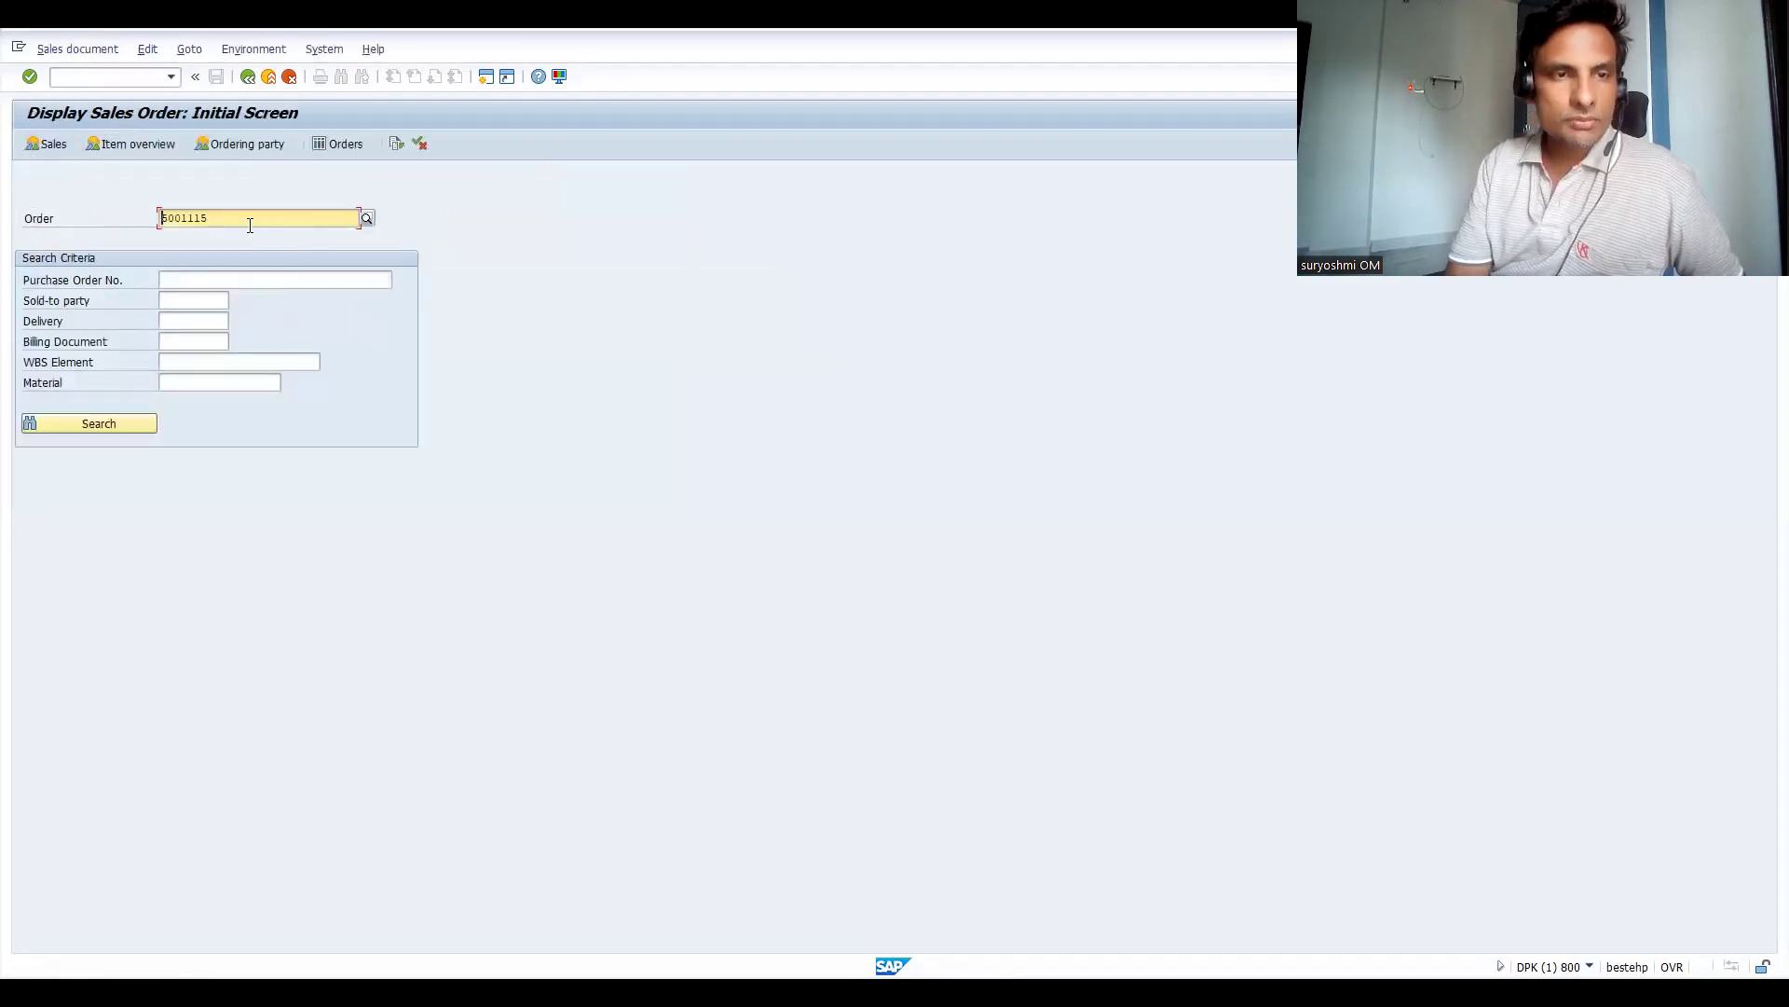
key(Return)
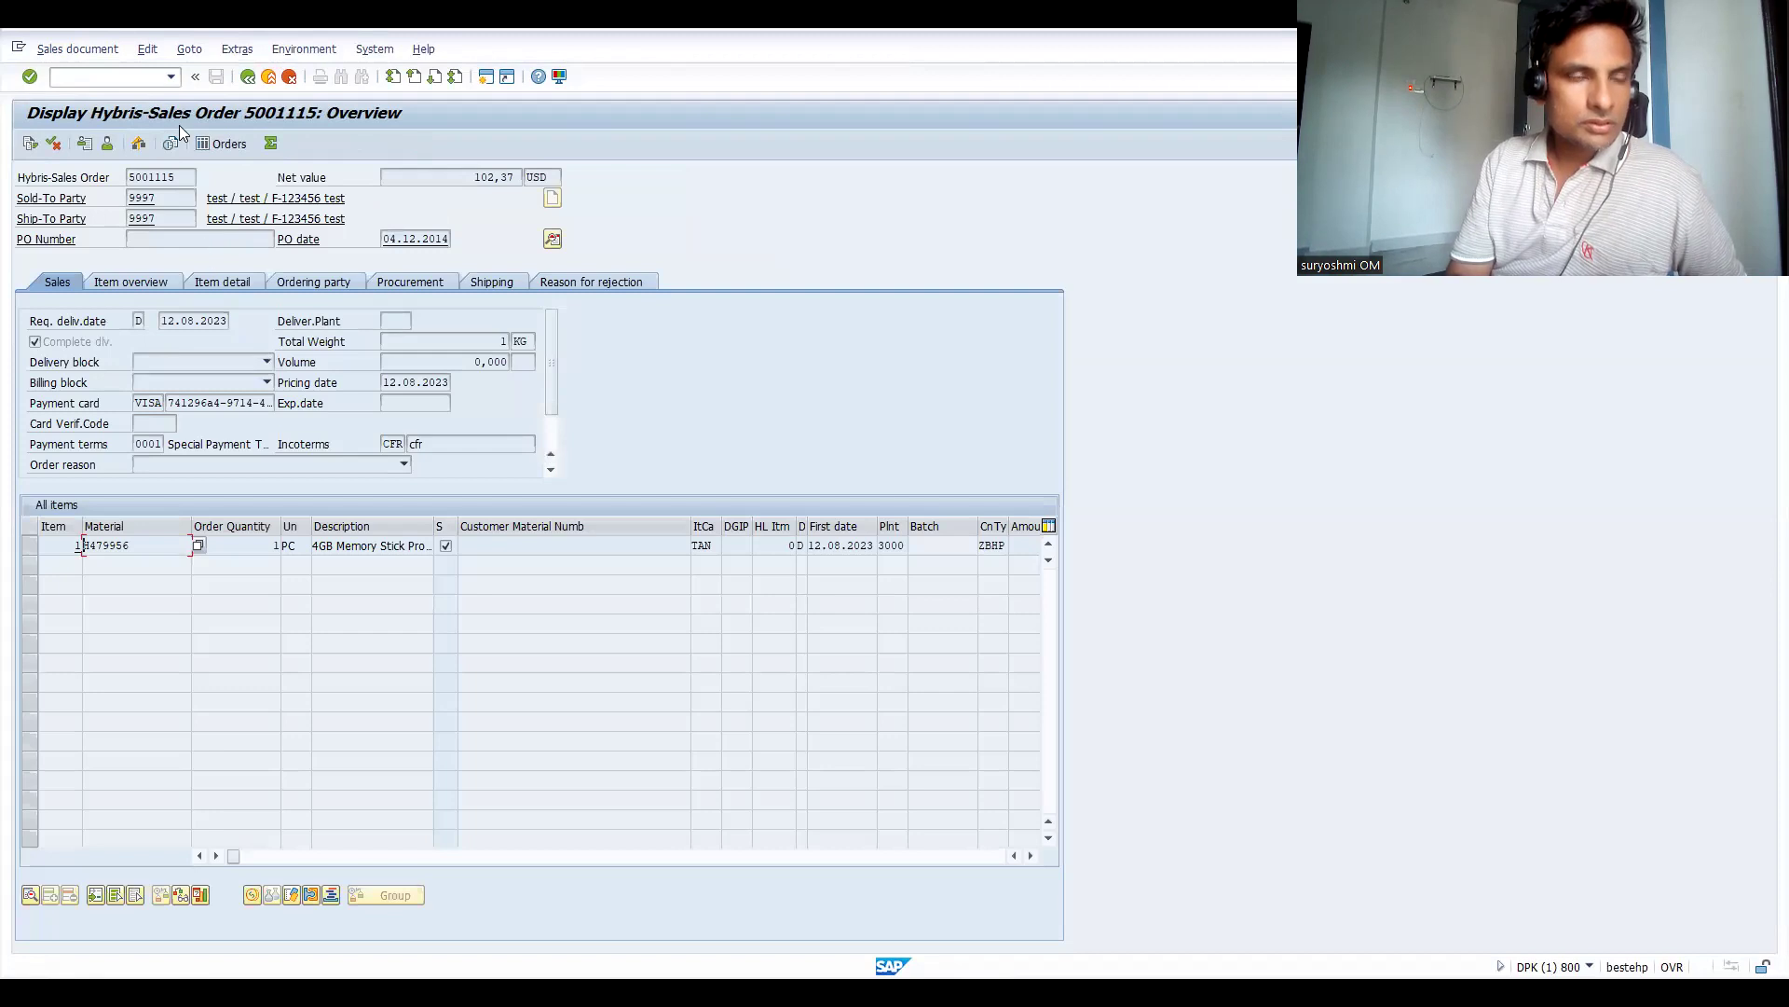
Open the general table display transaction SE16N
click(104, 74)
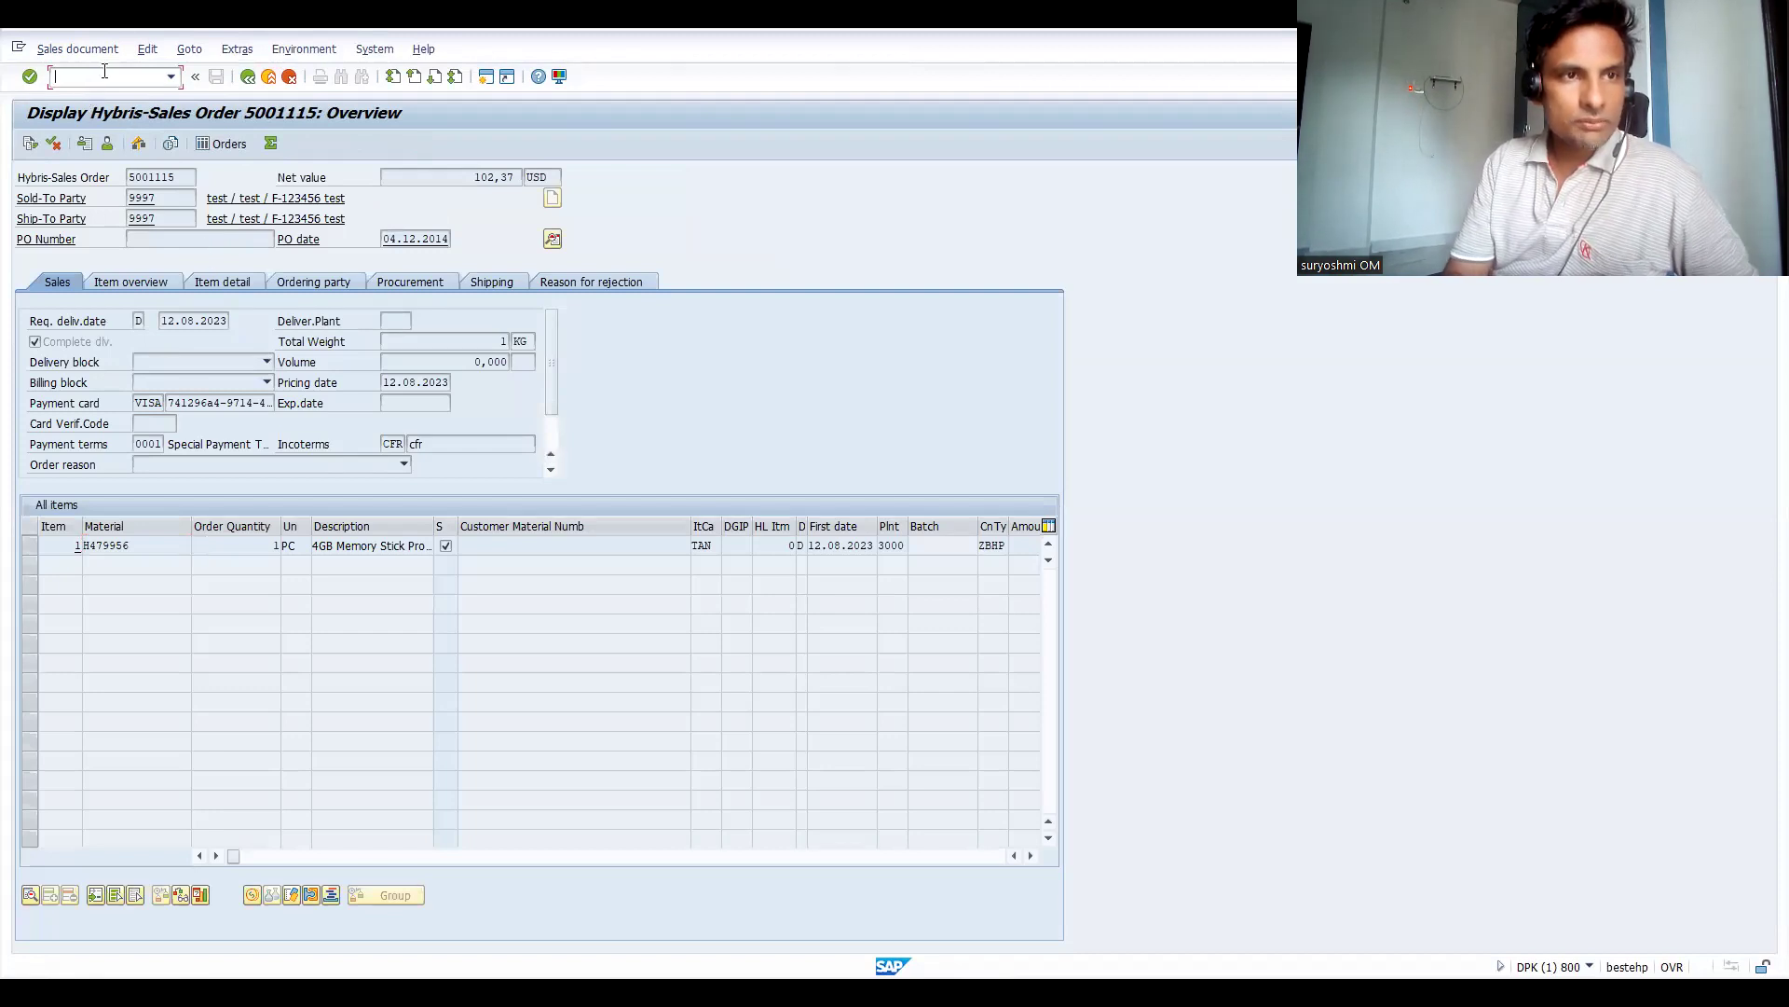
text(/n)
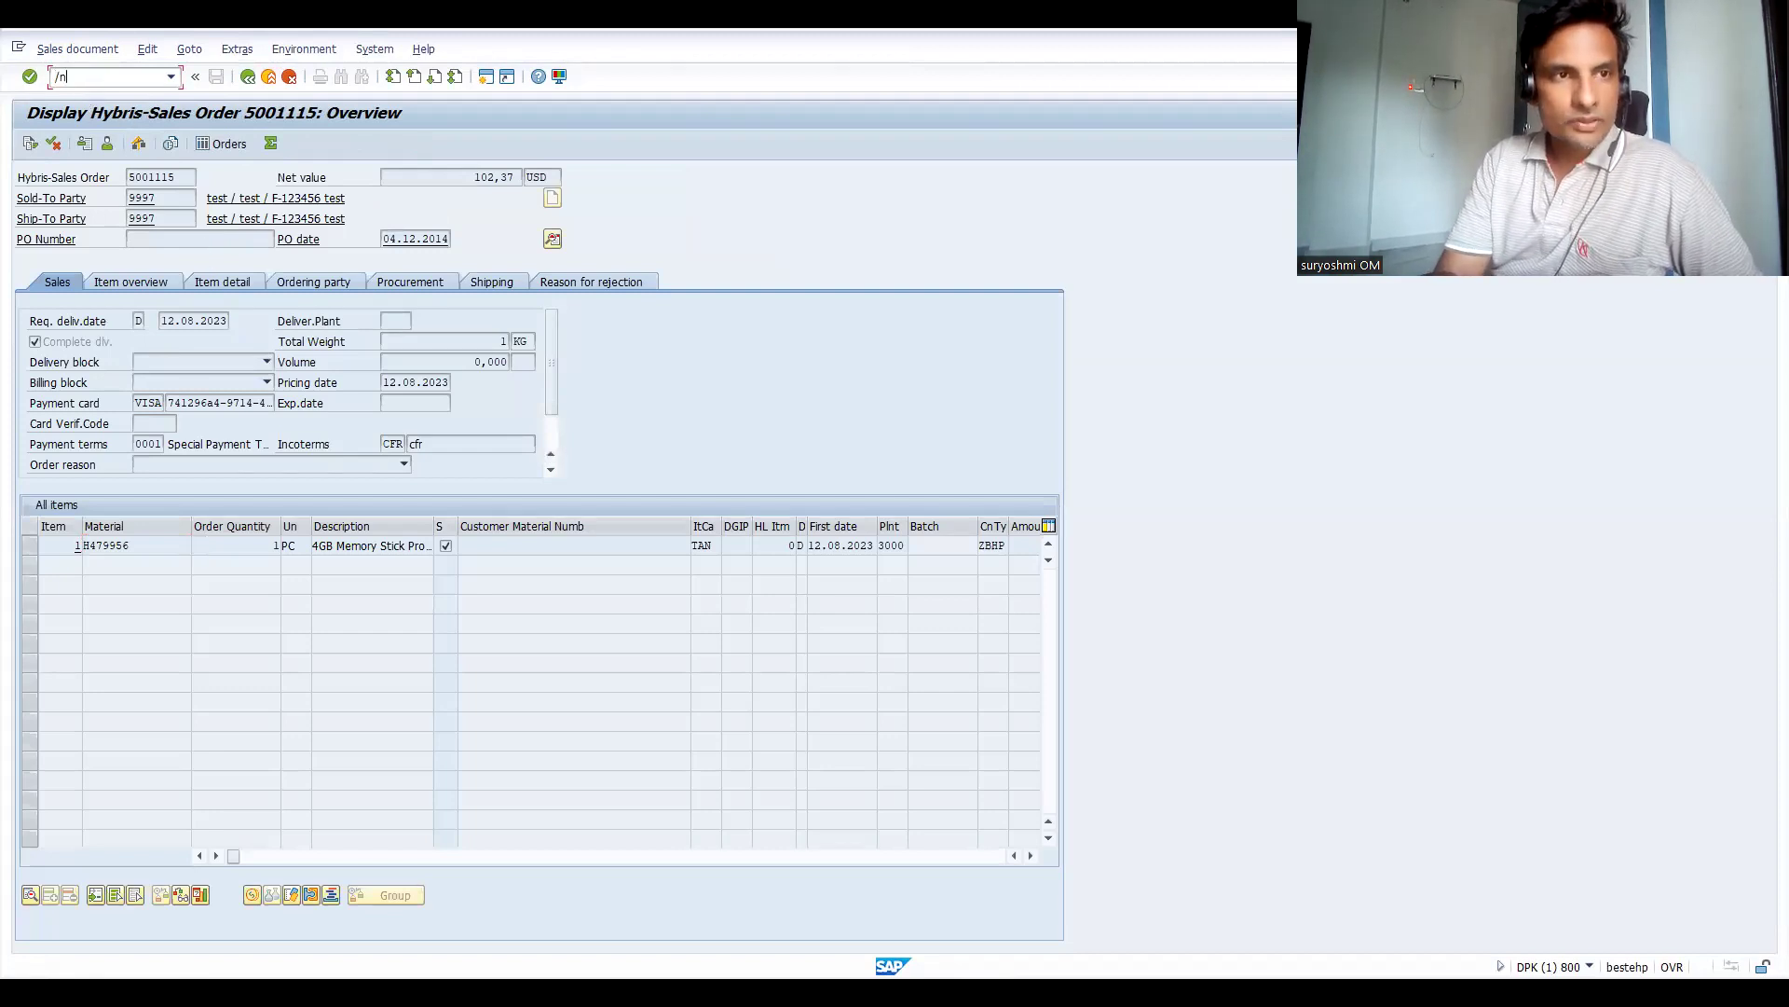
text(se16n)
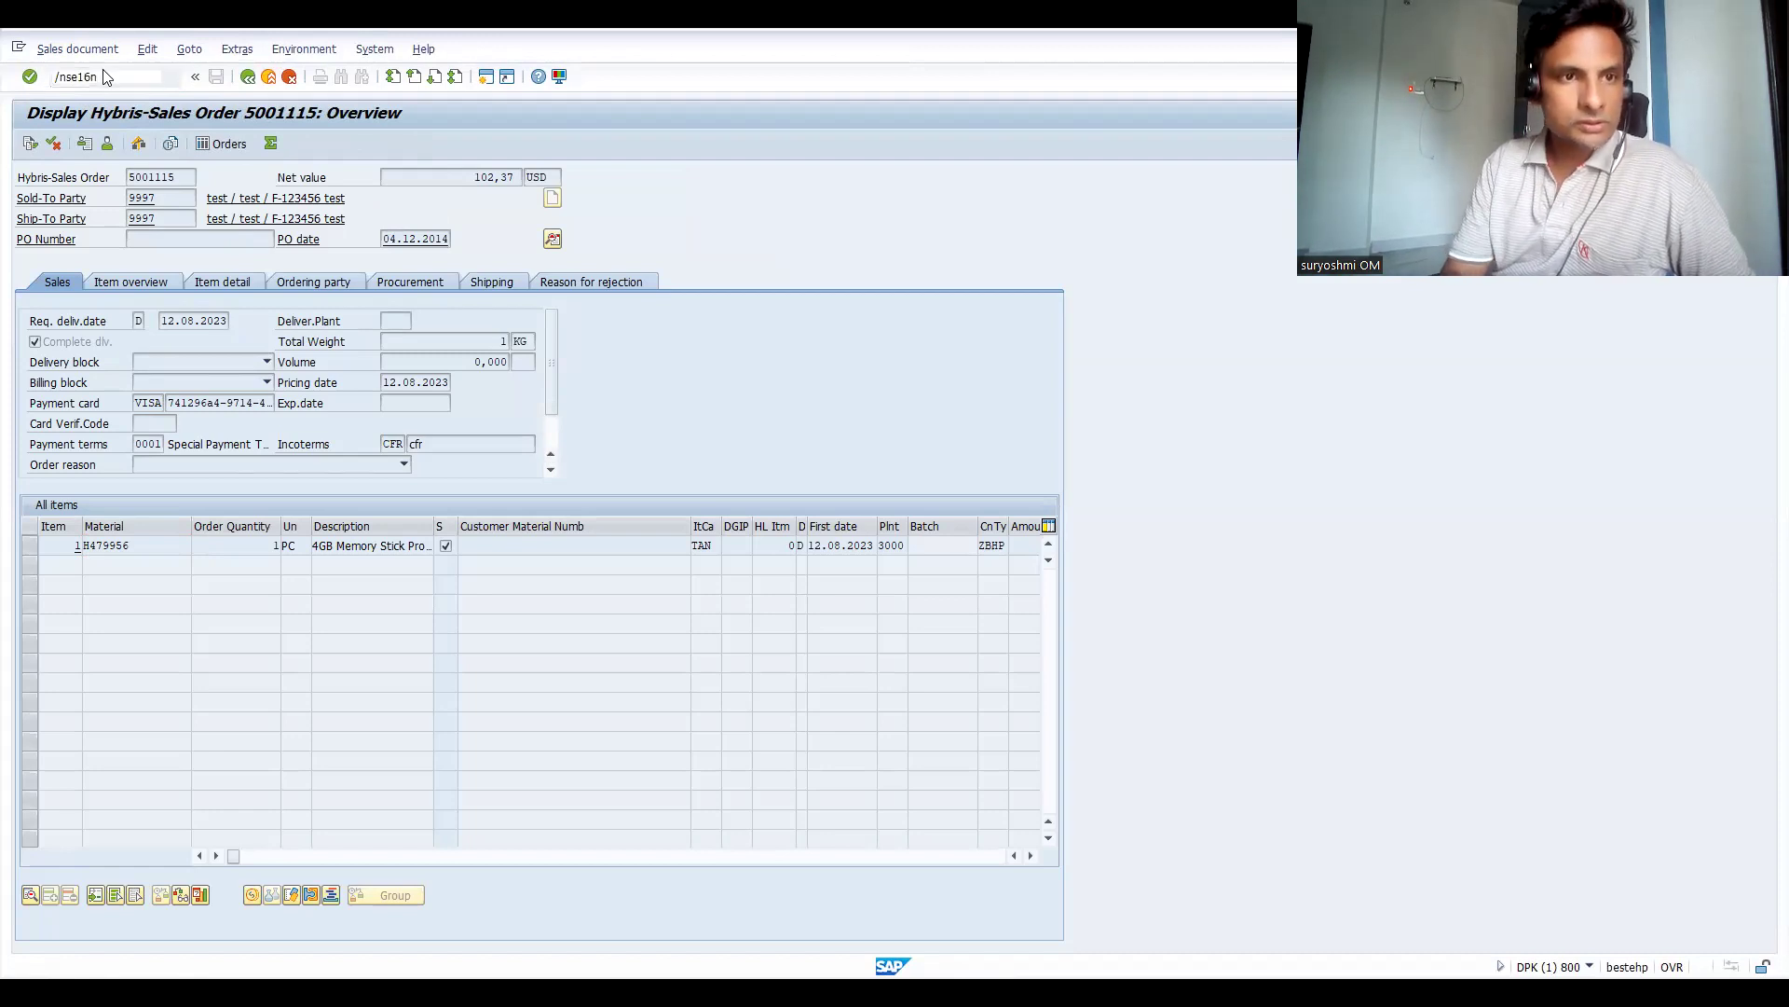
key(Return)
Return to VA03, replace the order number with another sales order and display it
click(83, 73)
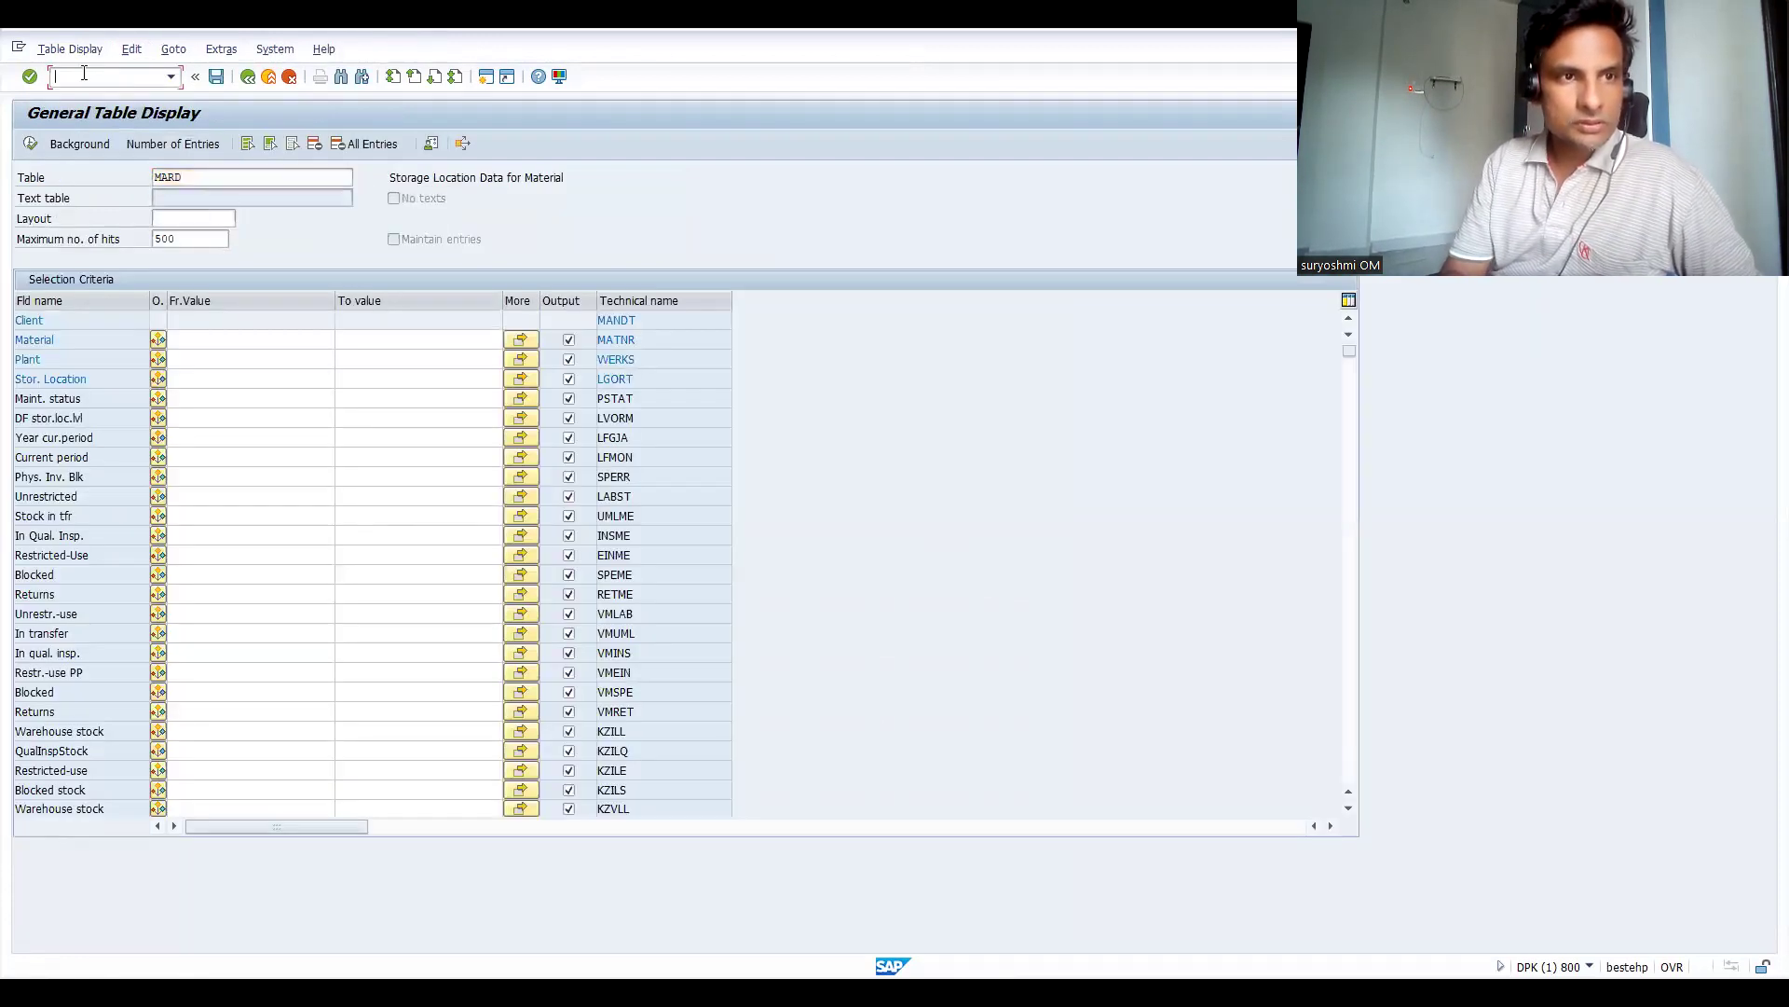
text(/nva03)
key(Return)
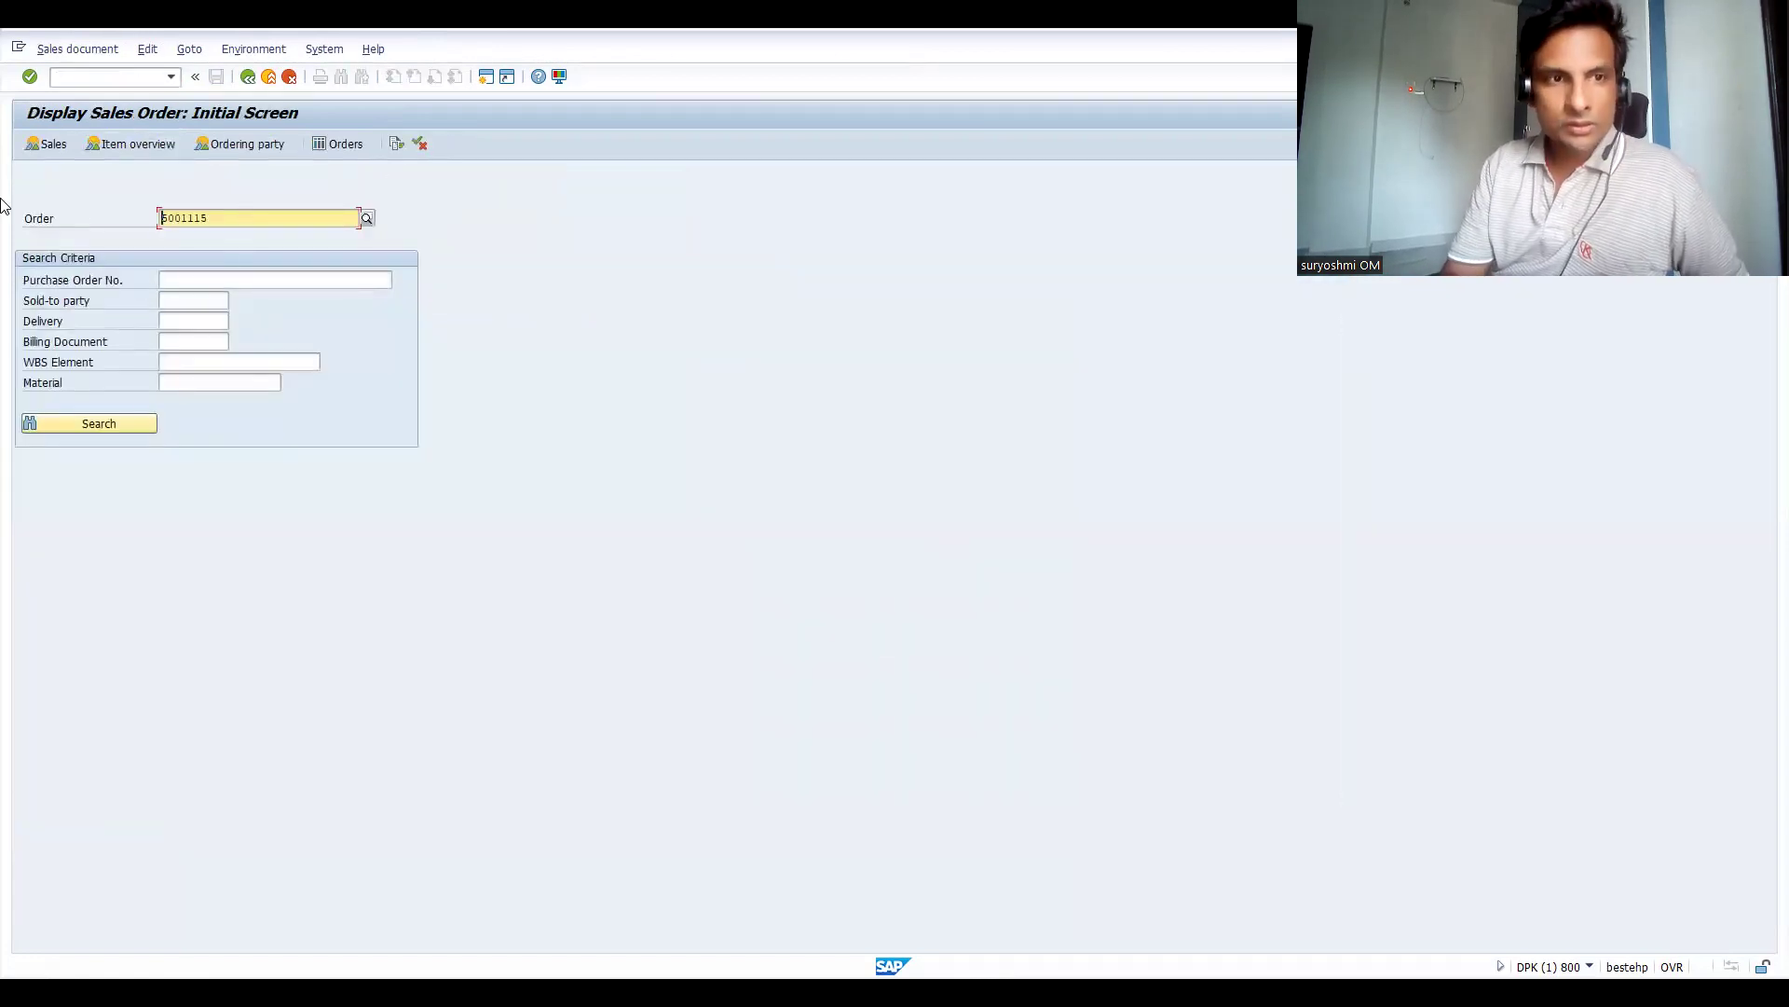
key(shift+End)
key(Delete)
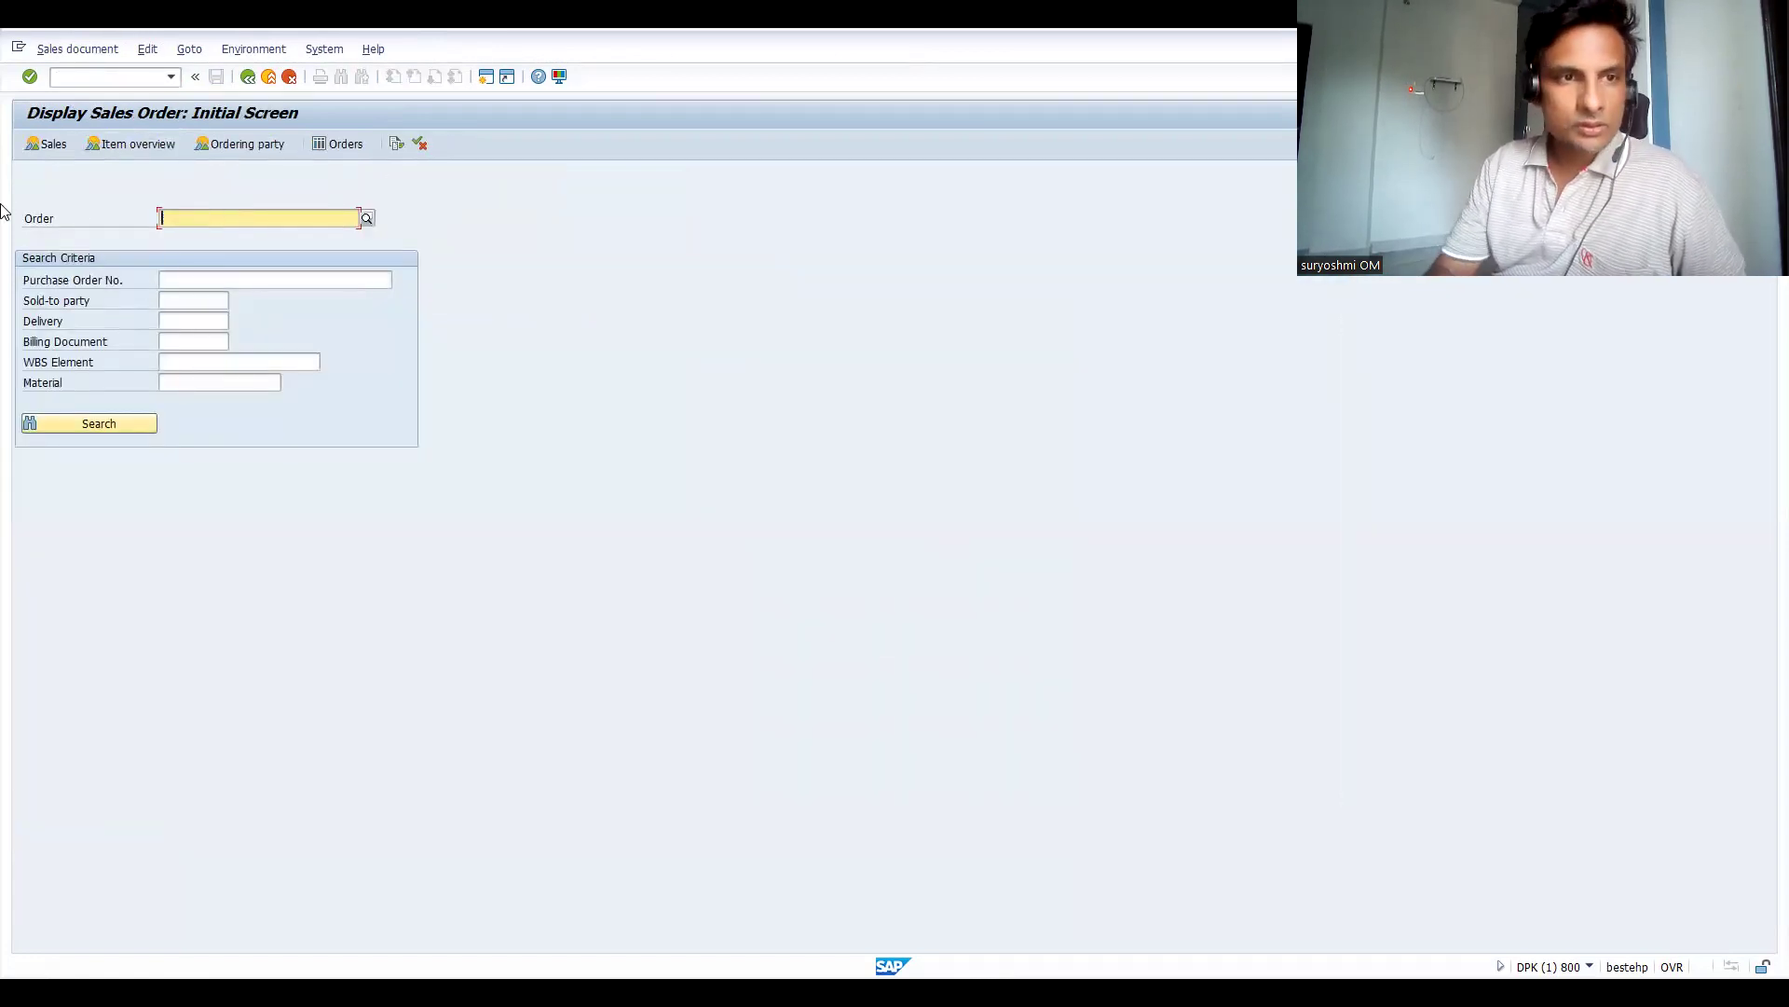
text(20288)
key(Return)
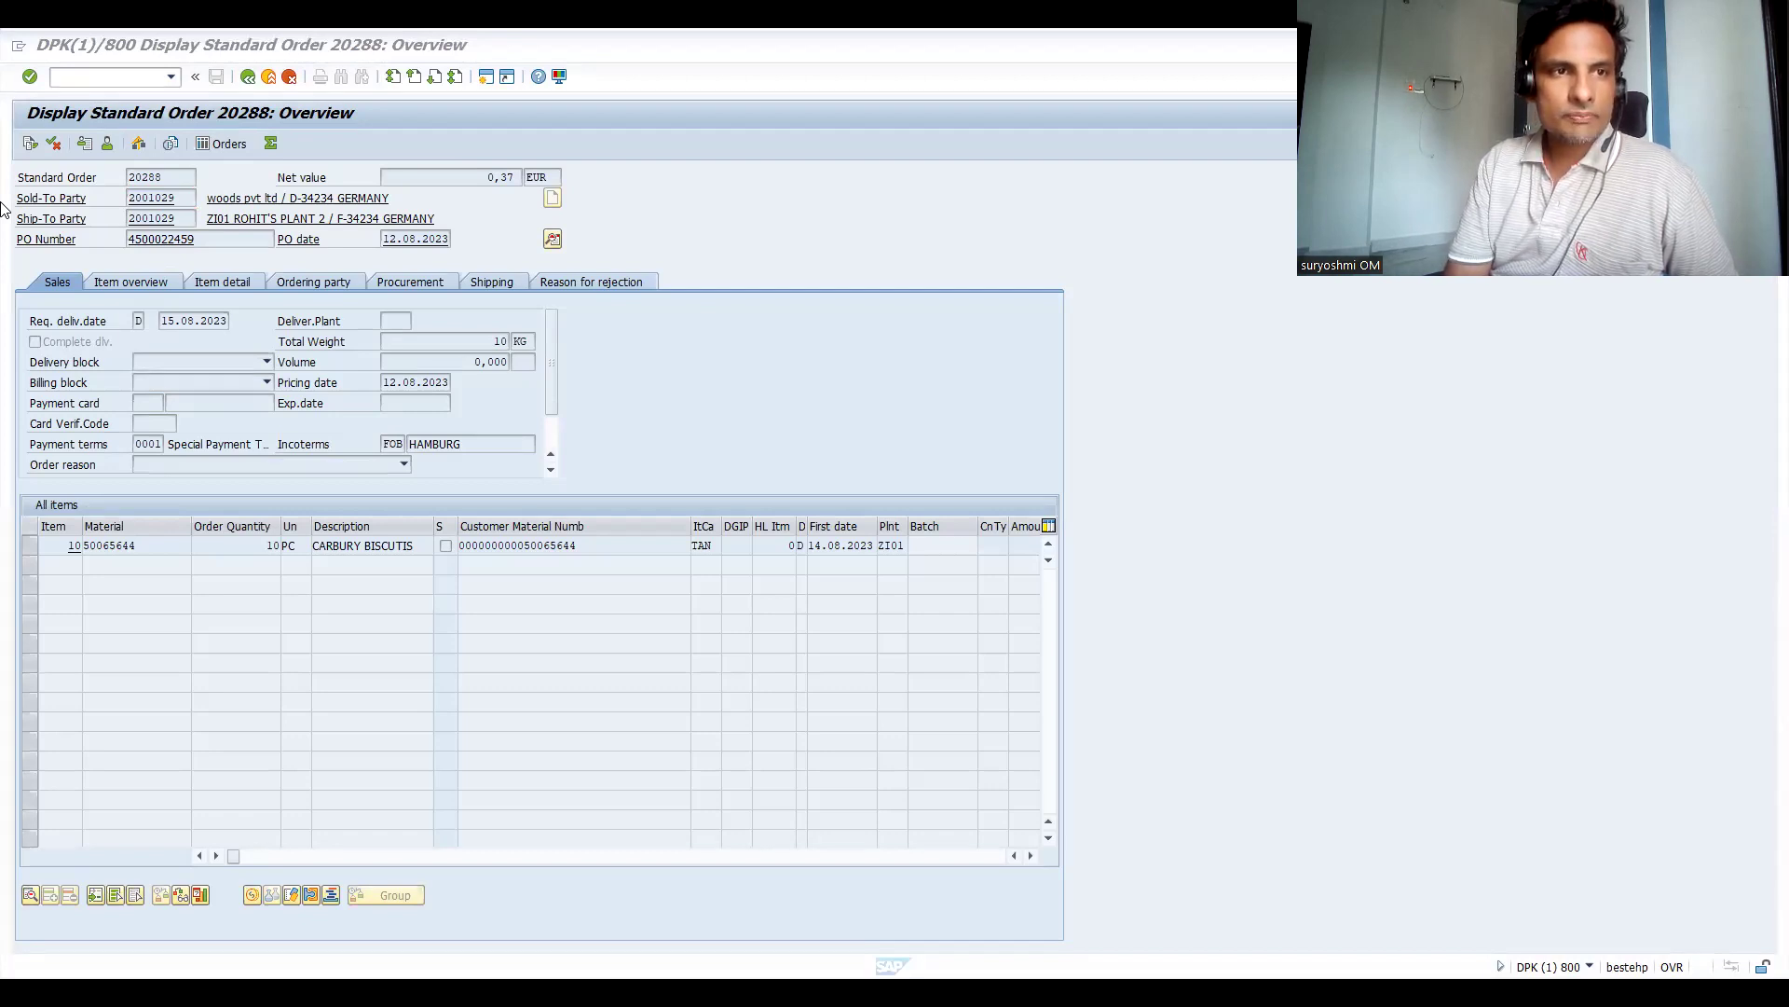
In the other session, run BD12 Send Customers and enter the customer number
key(alt+Tab)
text(/n)
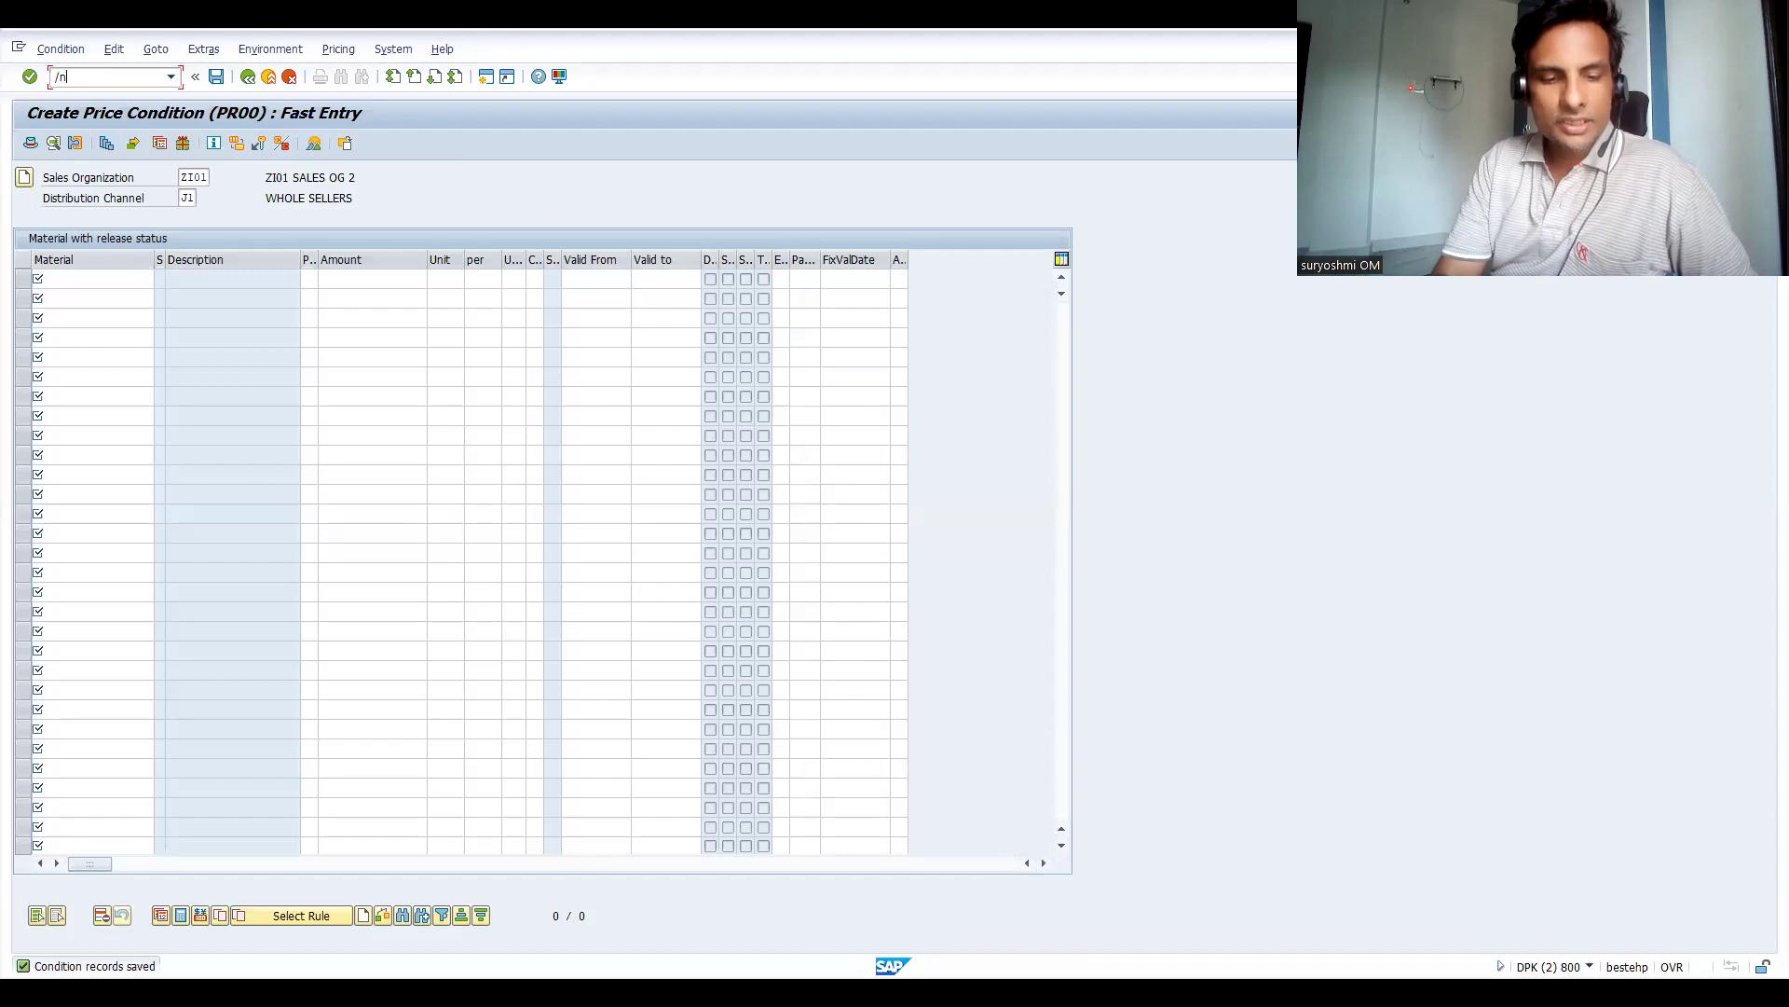
text(bd12)
key(Return)
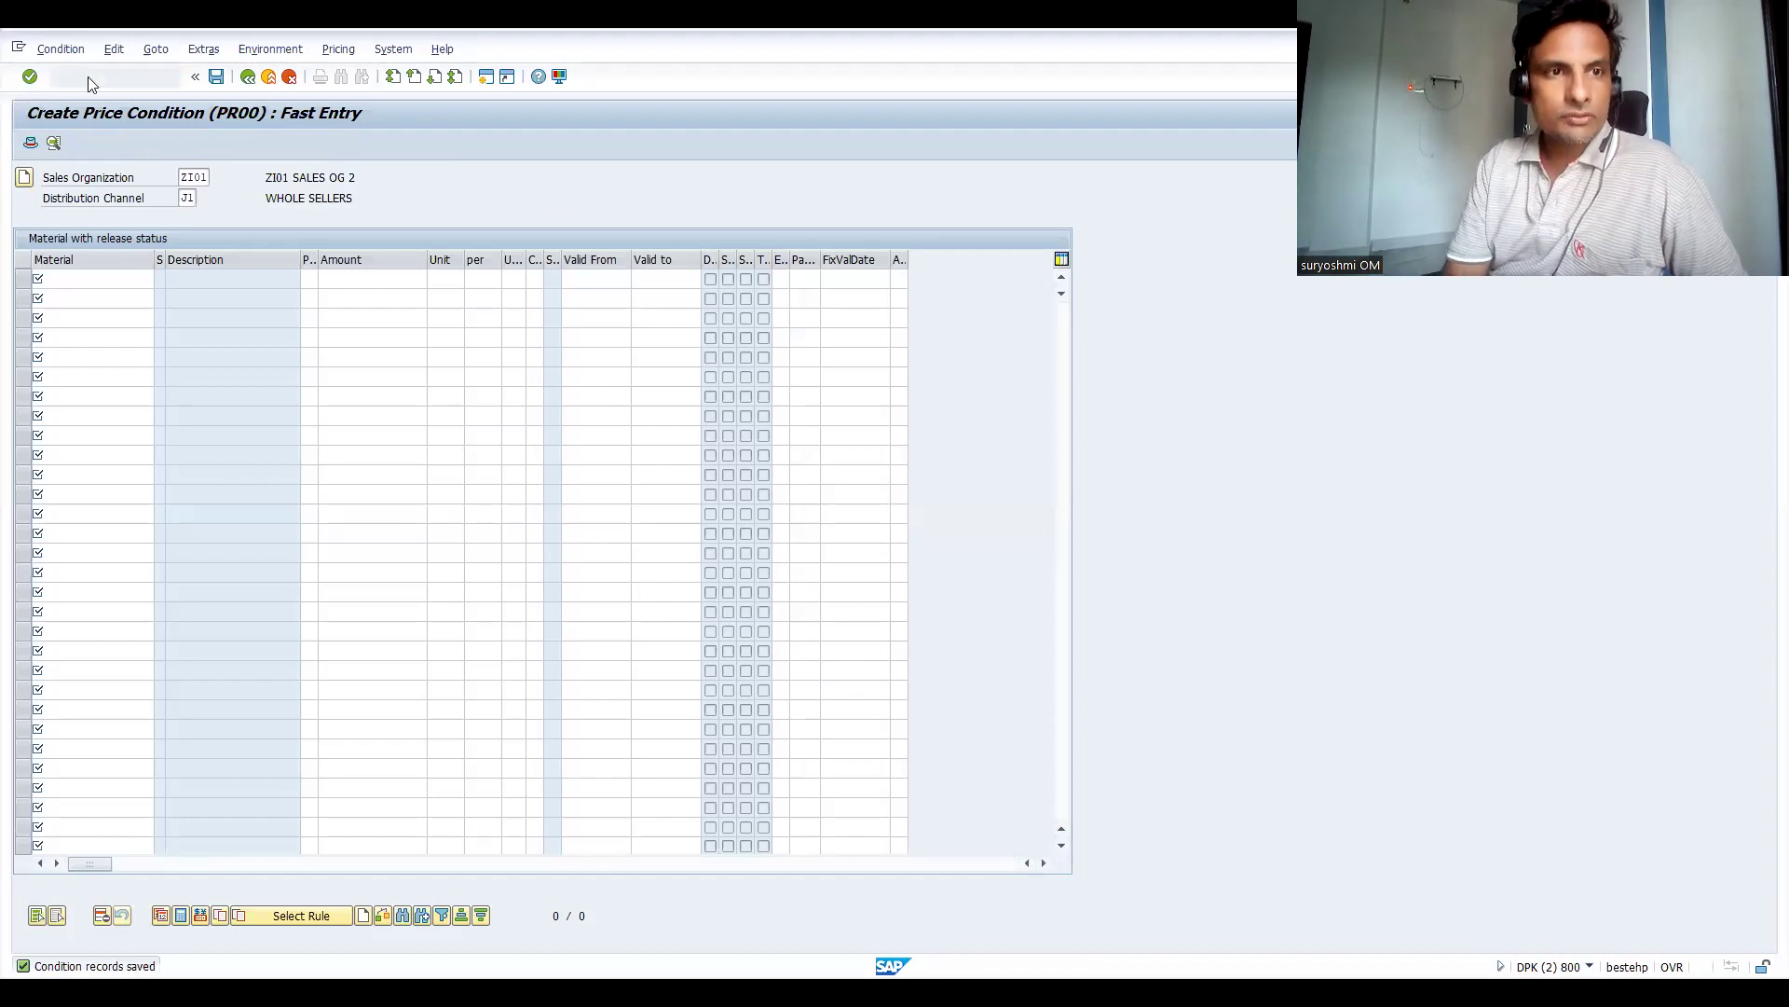
text(2001029)
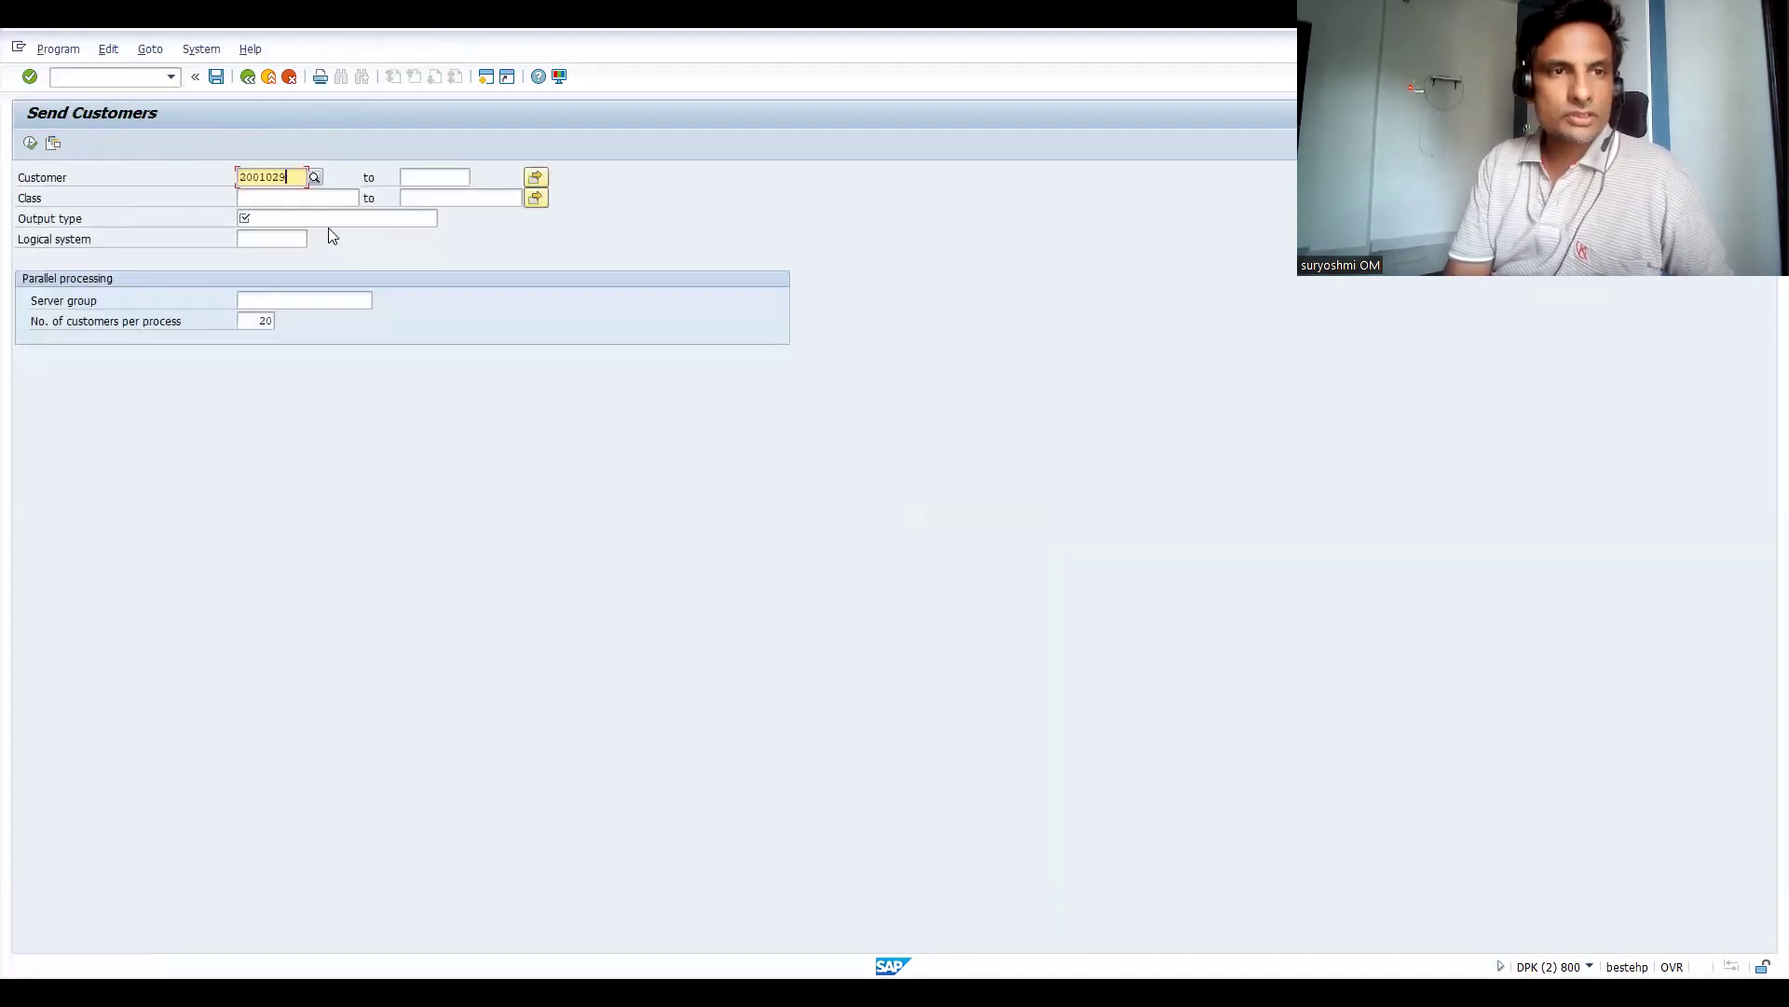
Choose output type DEBMAS from the search help and enter logical system SALES
click(257, 215)
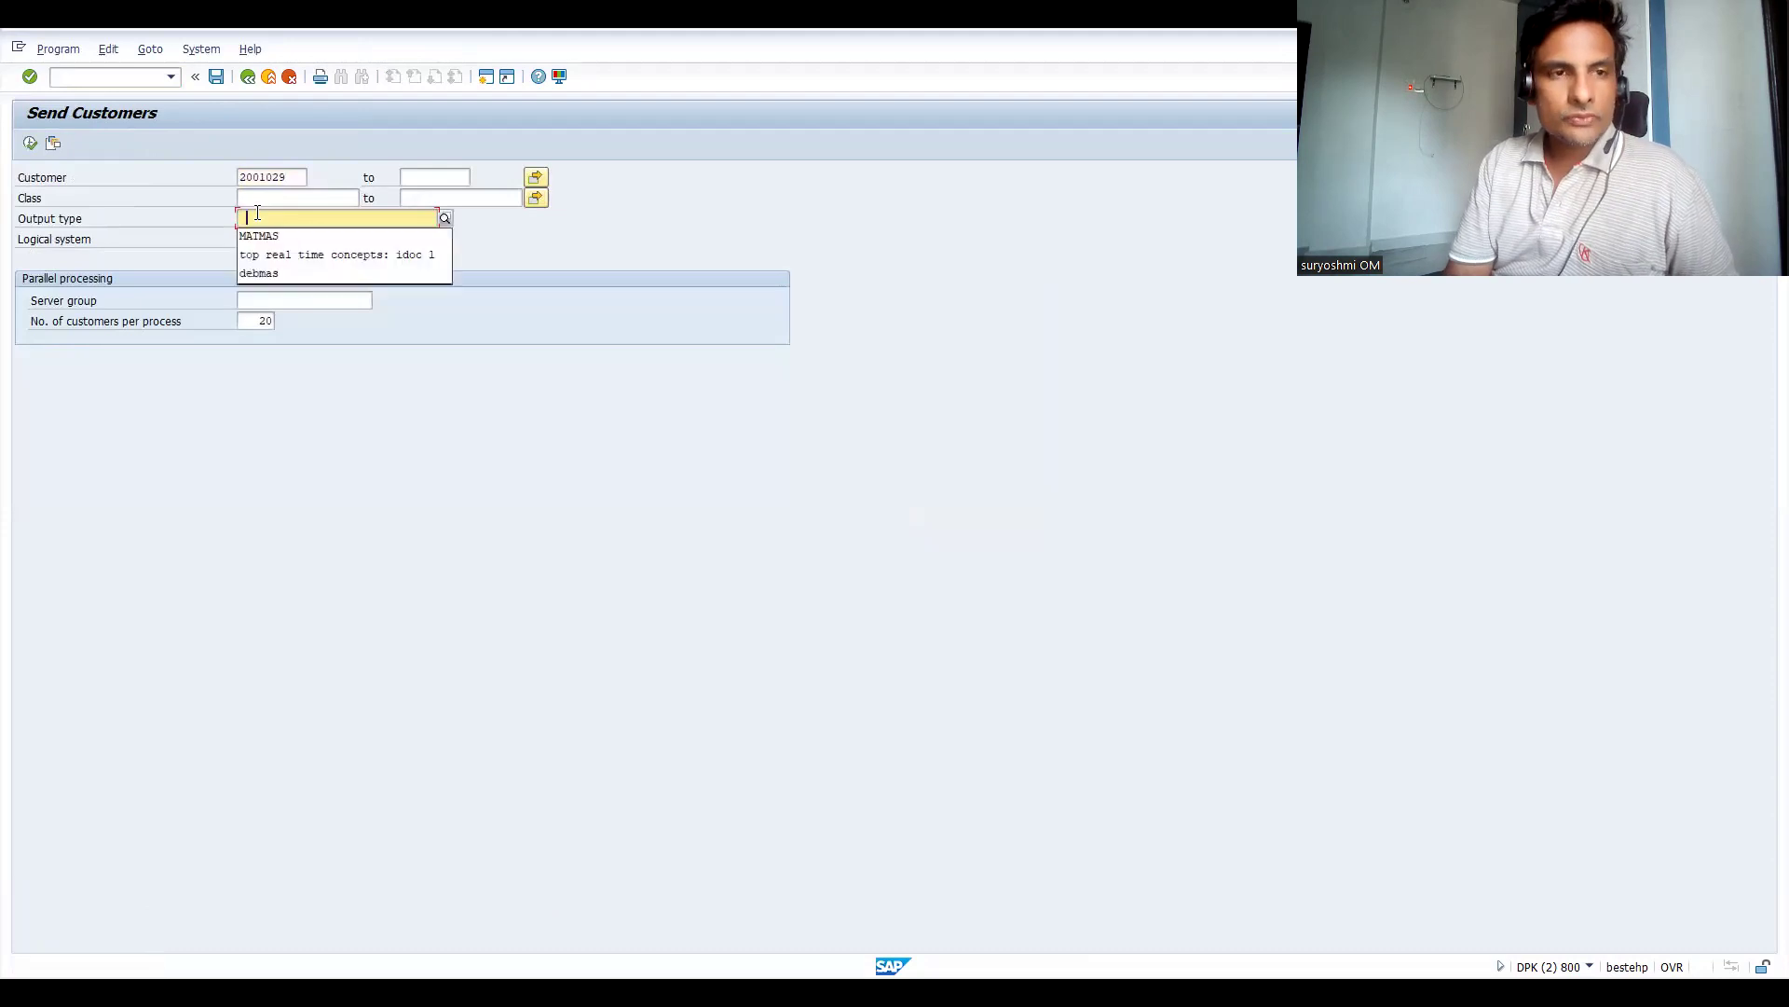
click(445, 214)
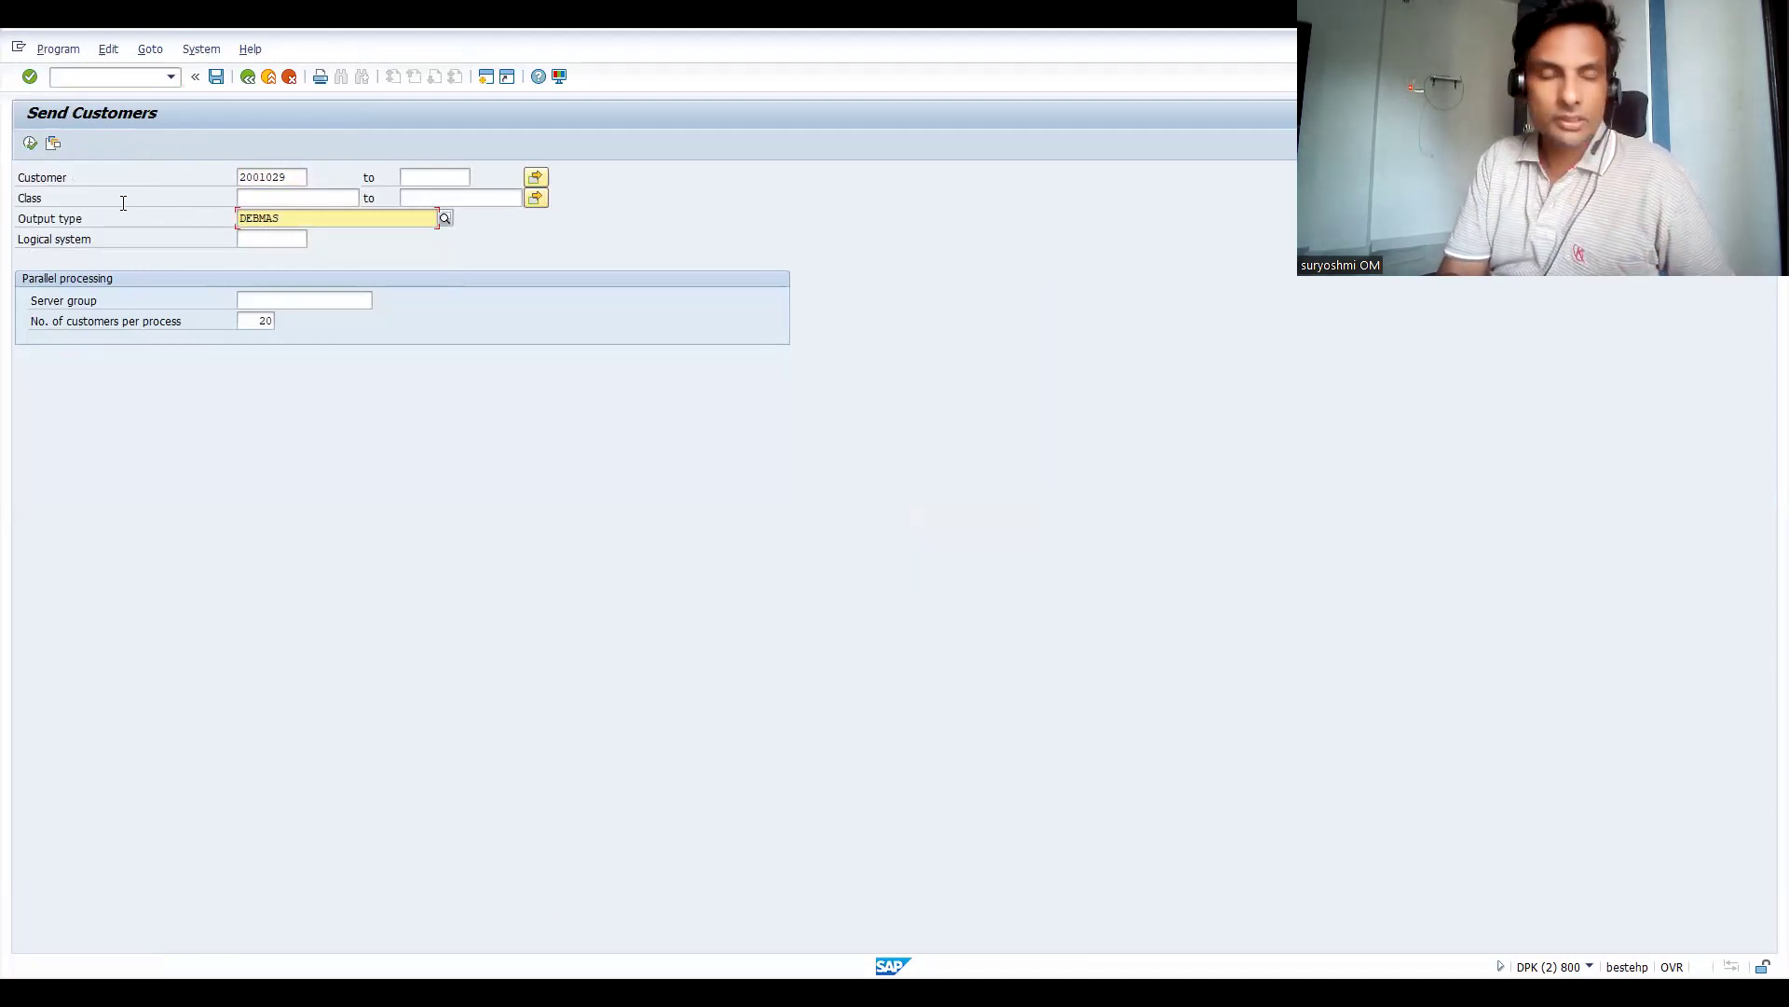
click(273, 241)
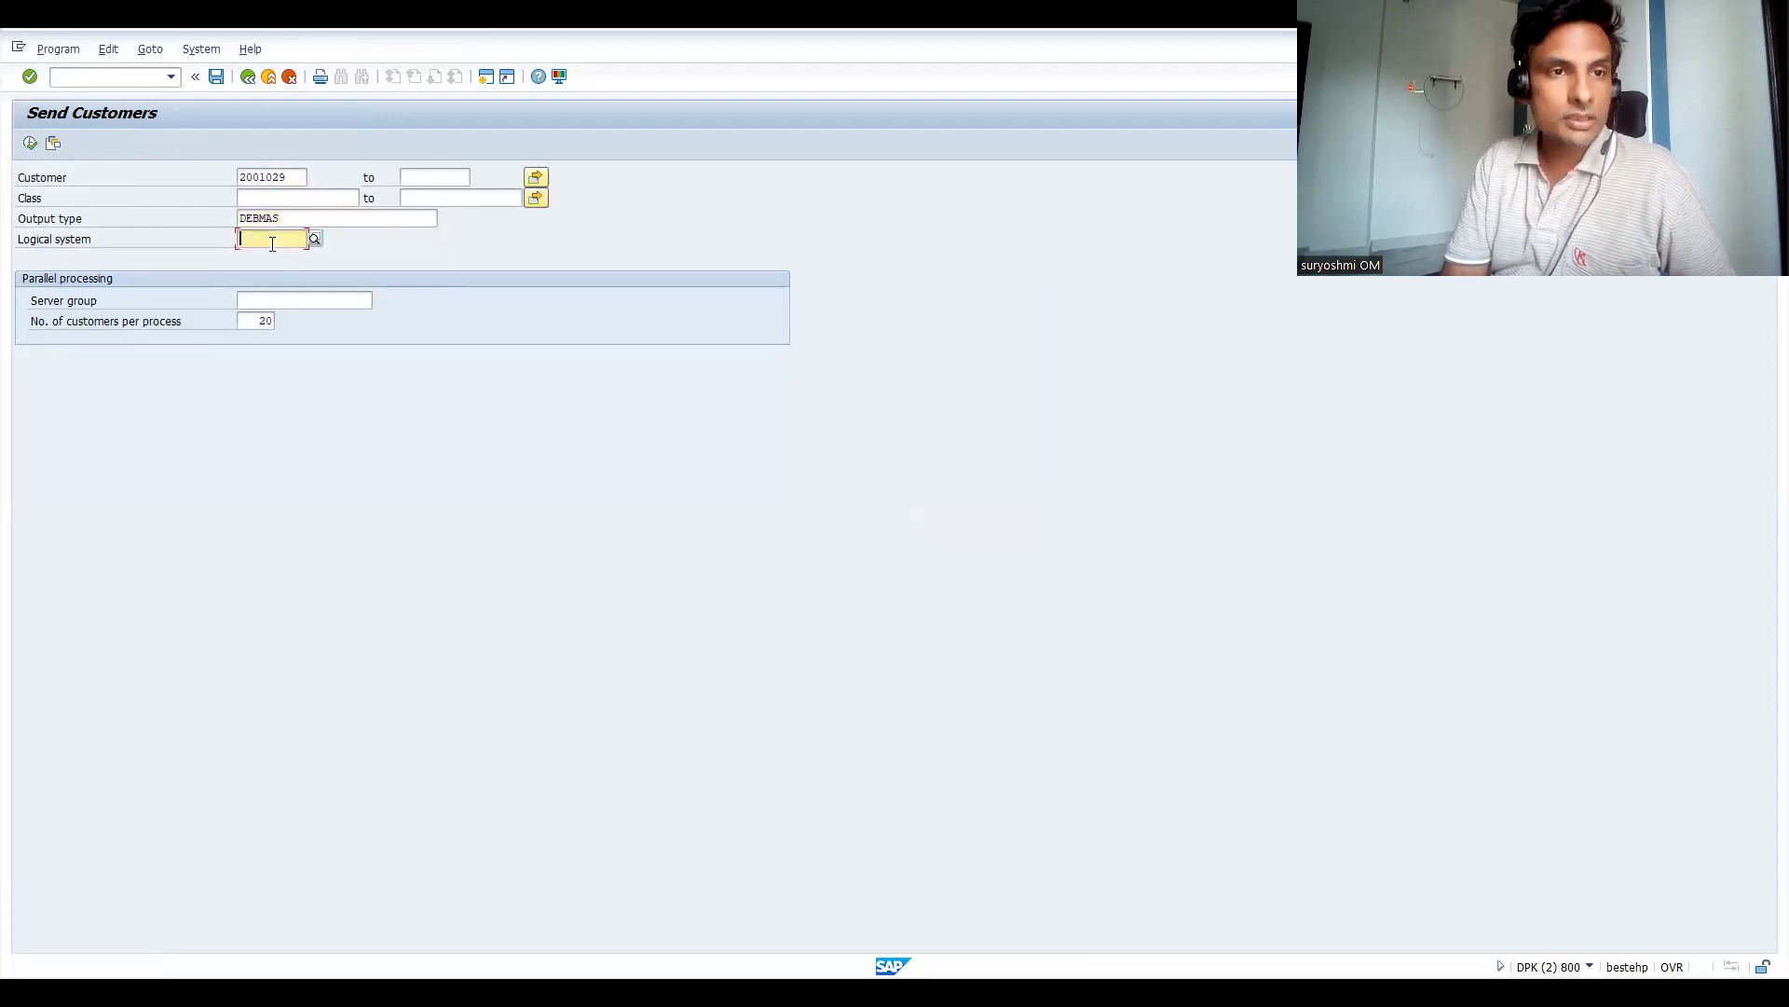
text(SALES)
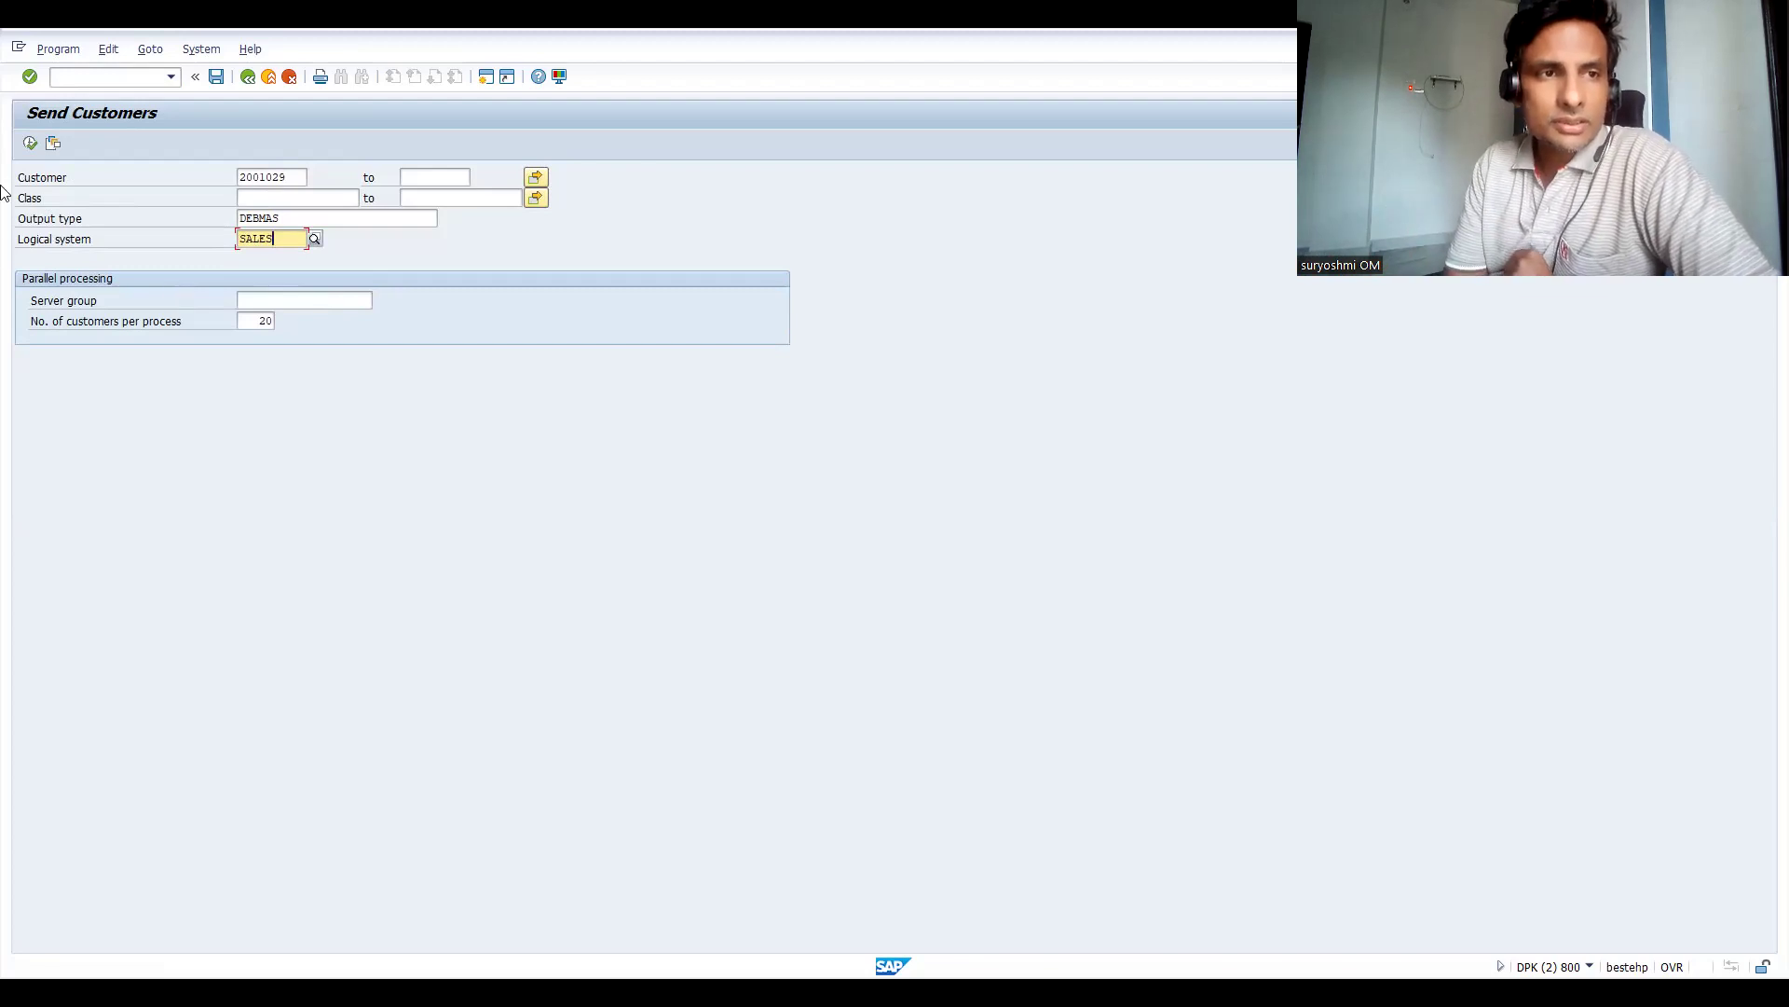
Execute Send Customers with logical system SALES and dismiss the IDoc result messages
click(29, 143)
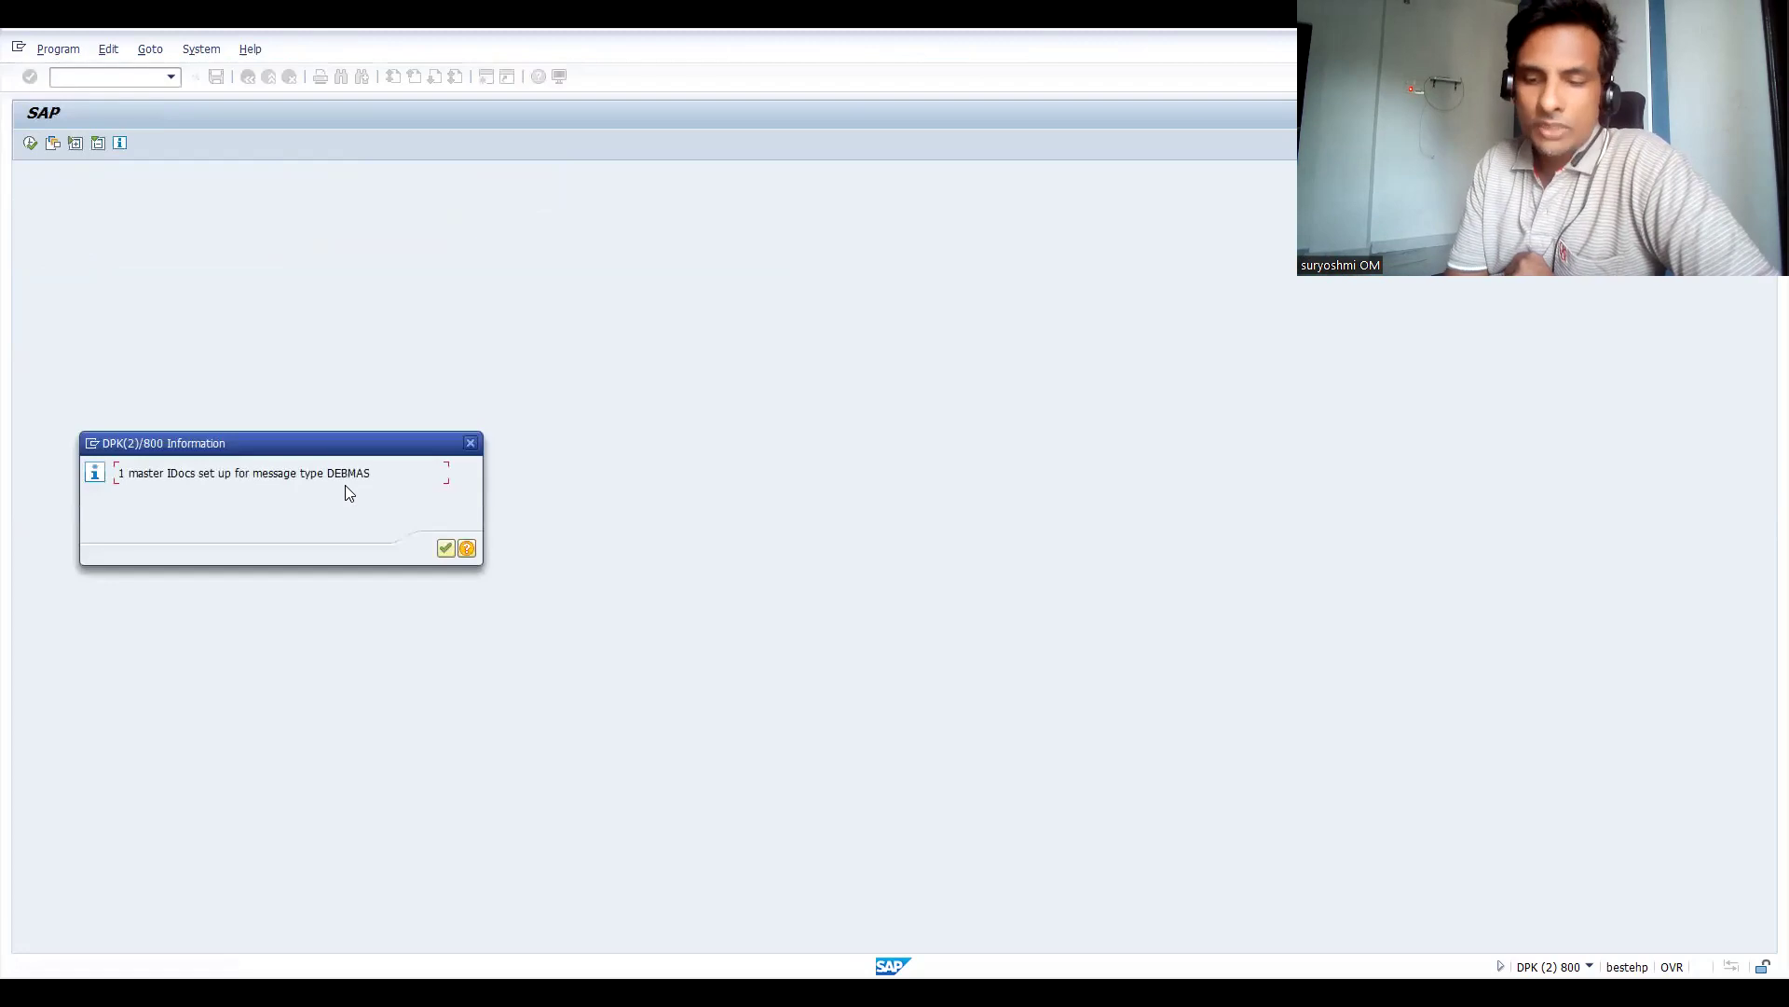
key(Return)
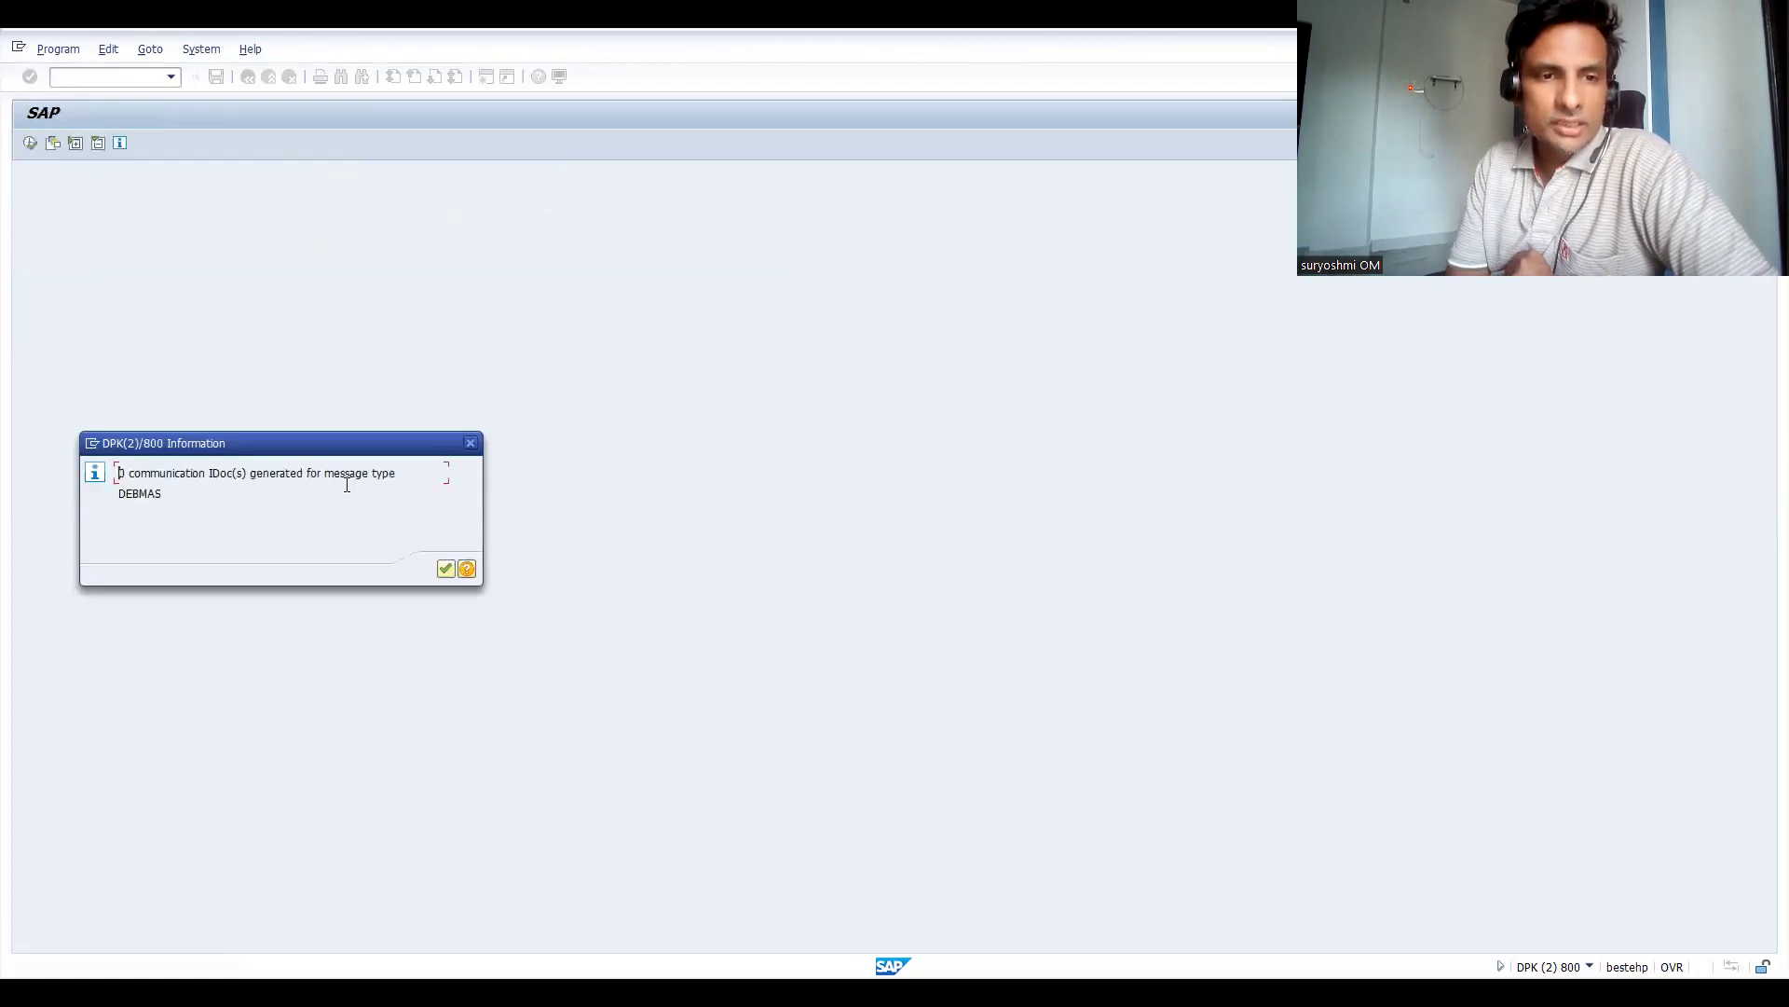
click(443, 567)
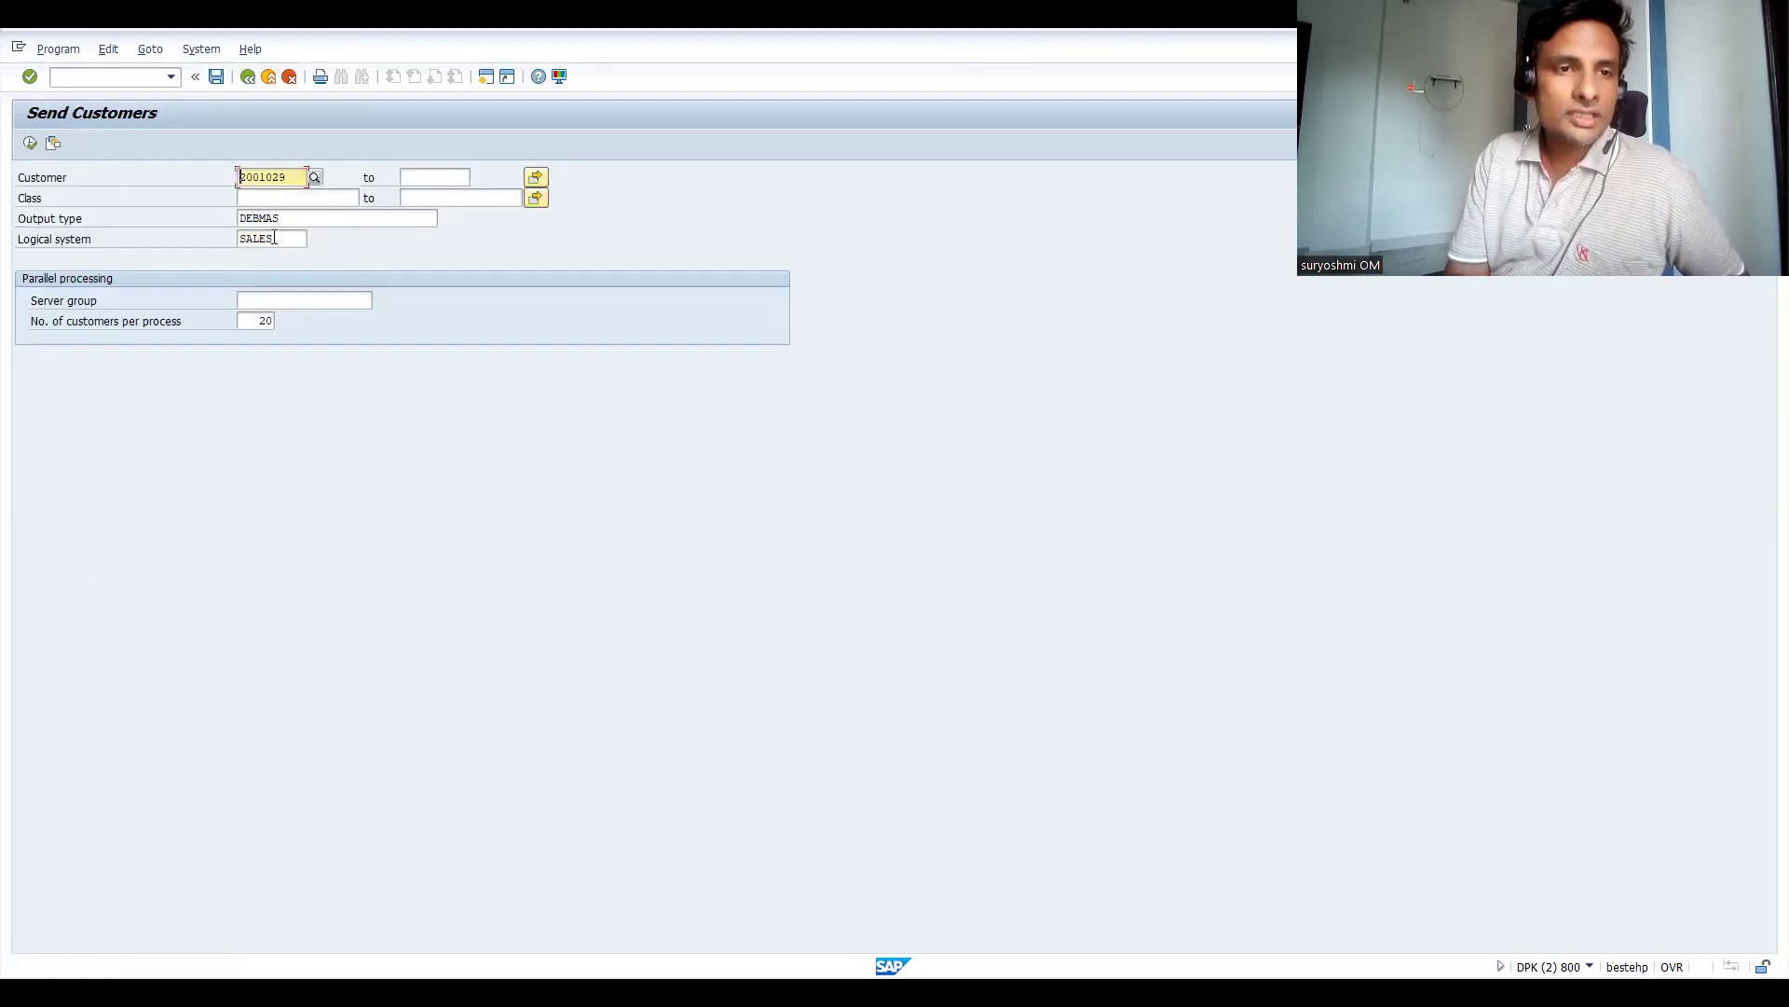
Clear logical system SALES, execute again and confirm the 19 communication IDocs messages
double_click(274, 238)
key(Delete)
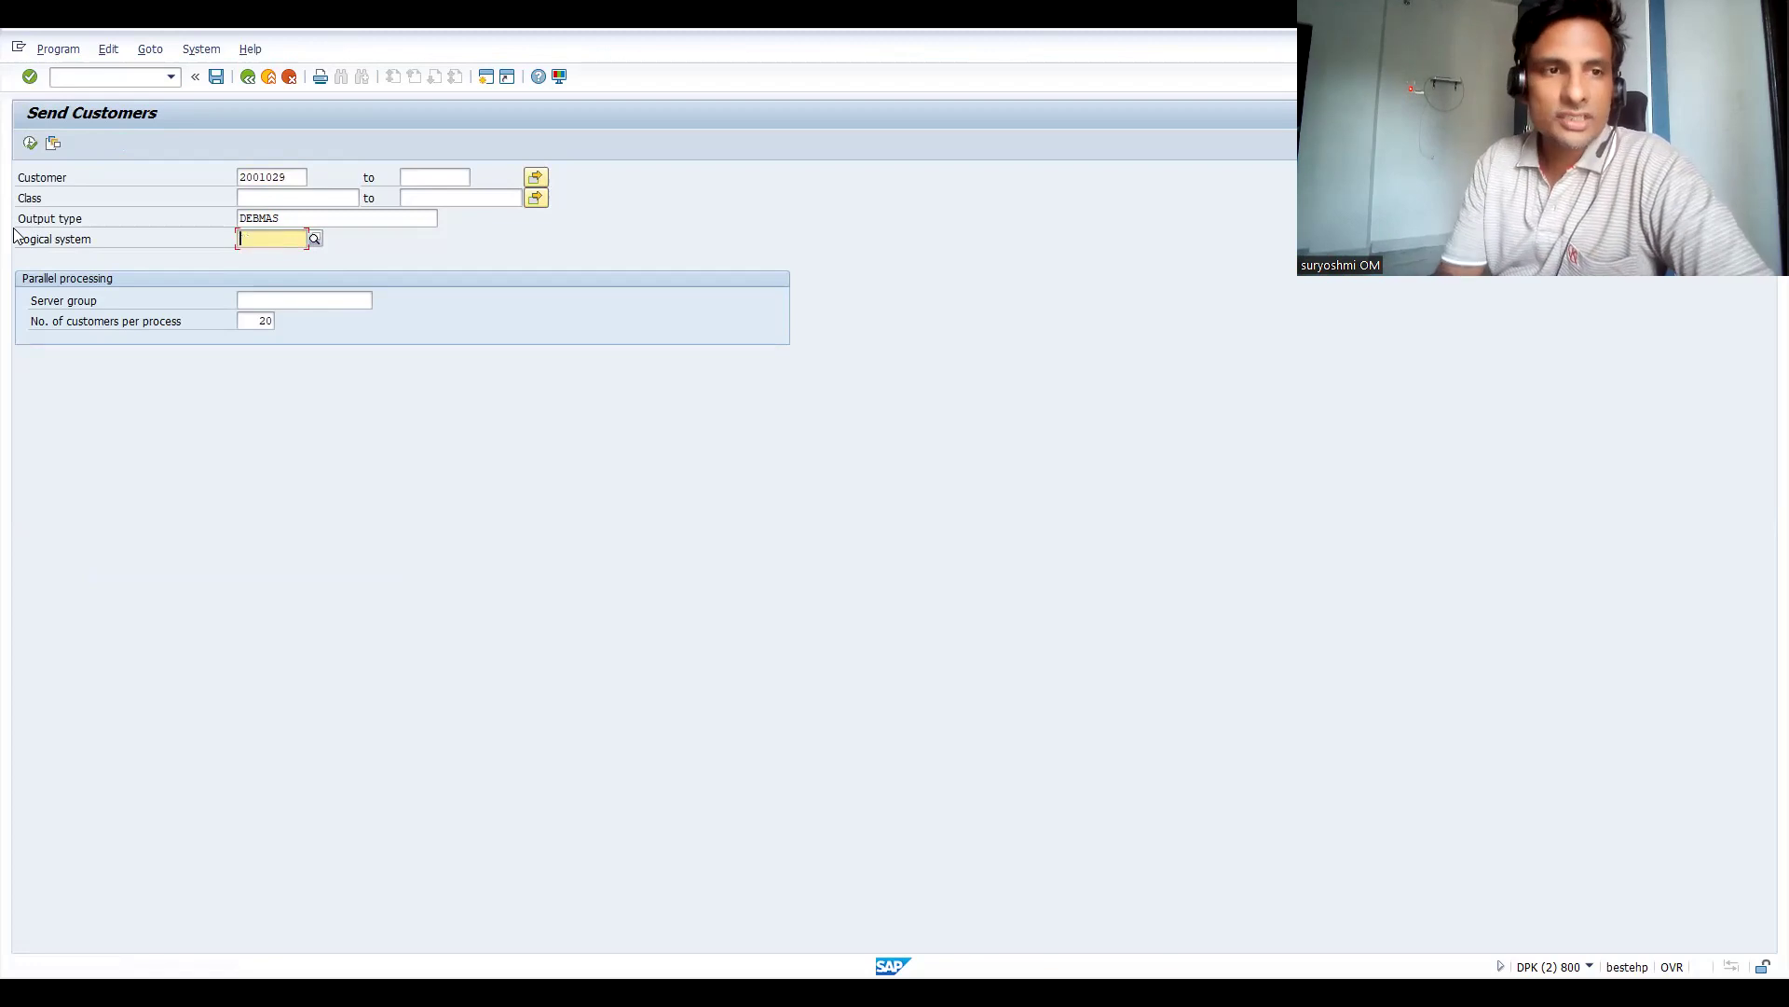
click(30, 142)
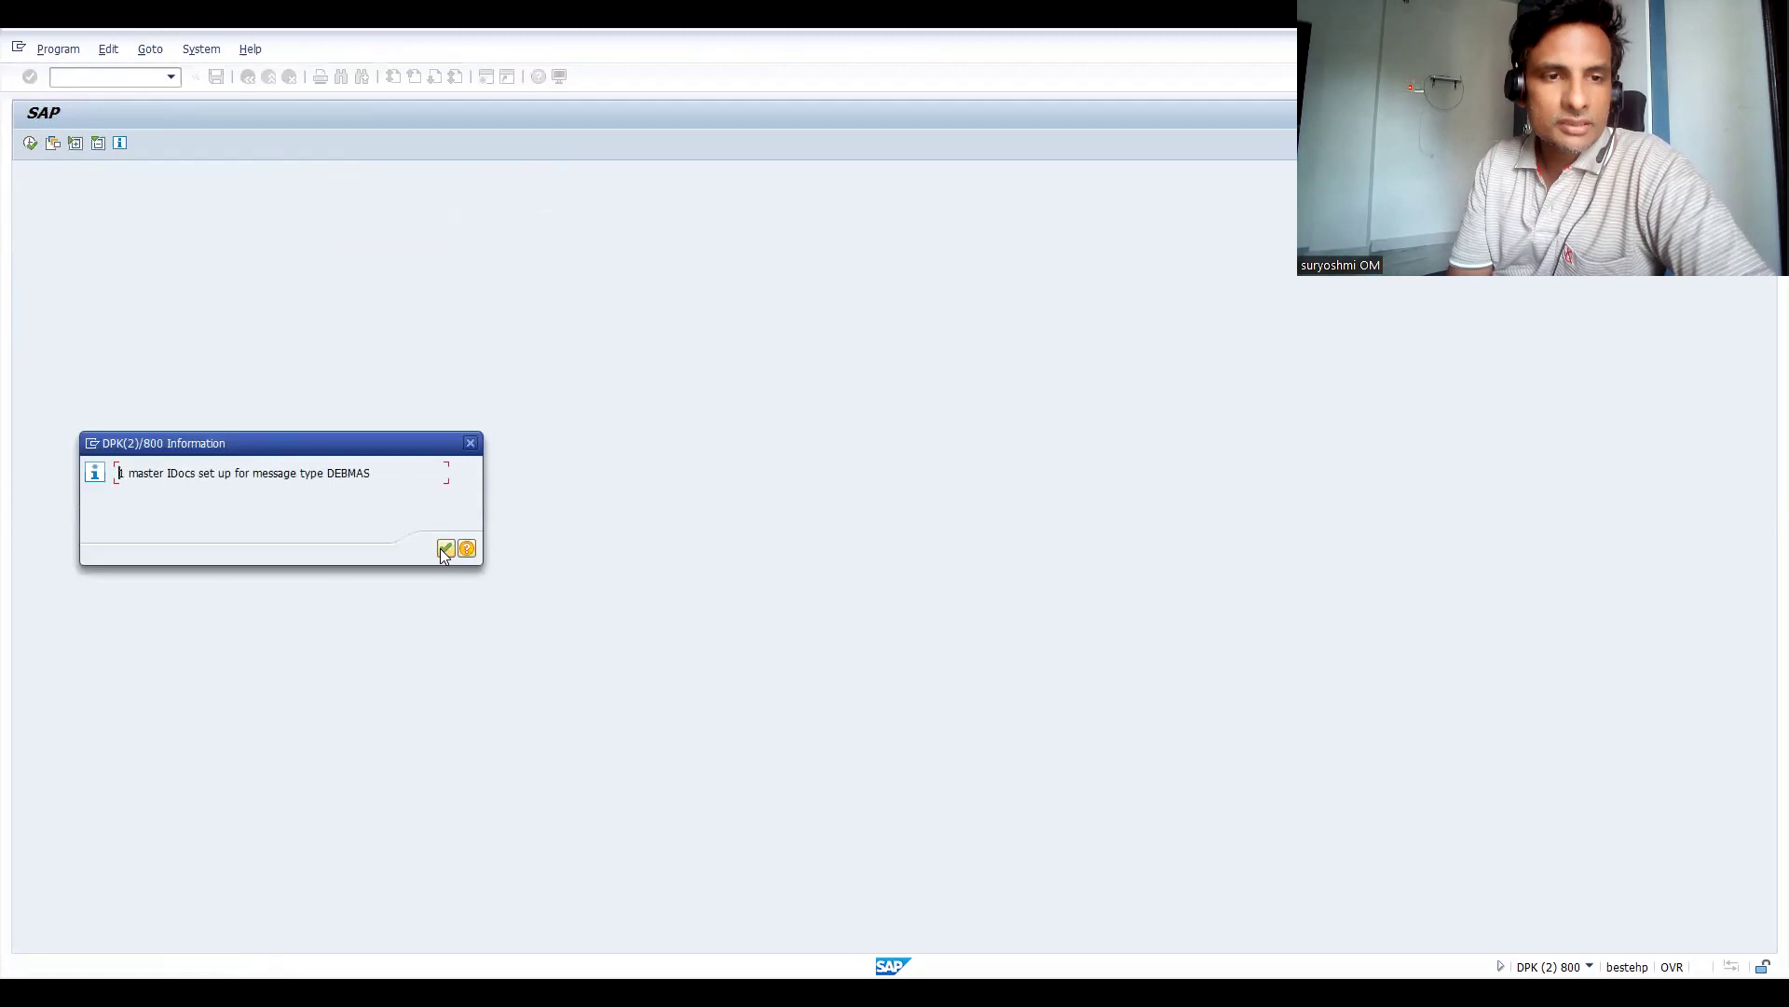
click(444, 550)
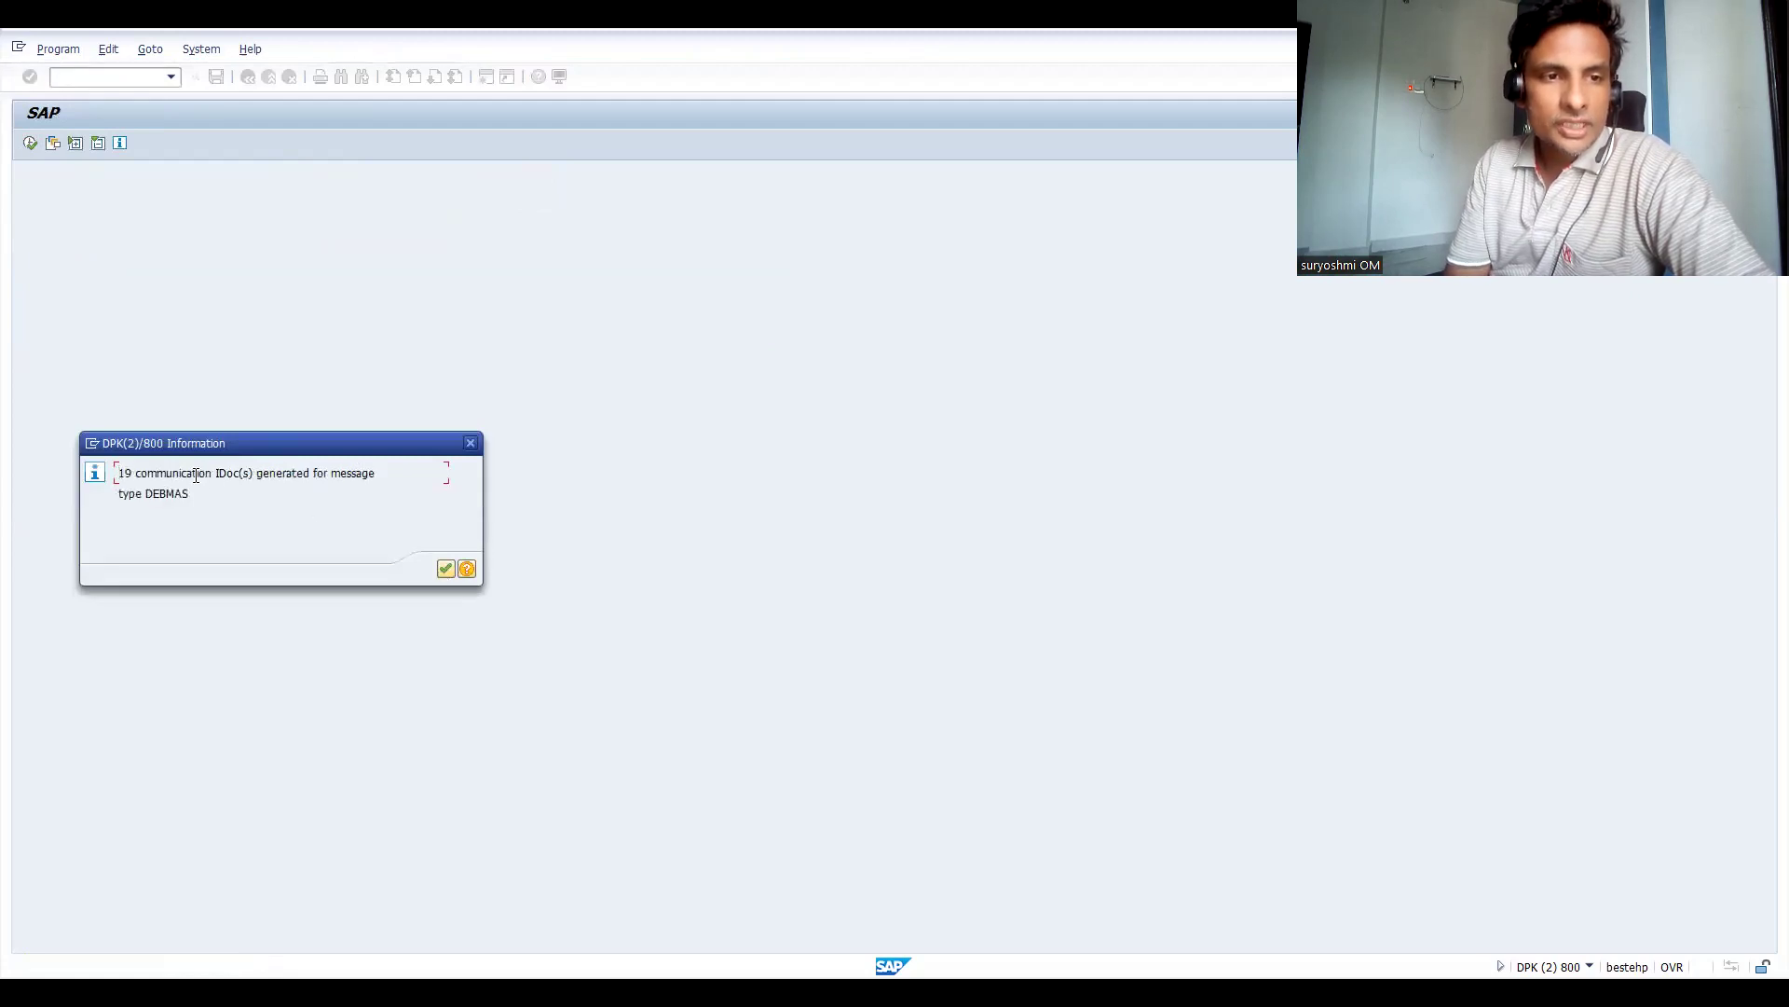
click(446, 569)
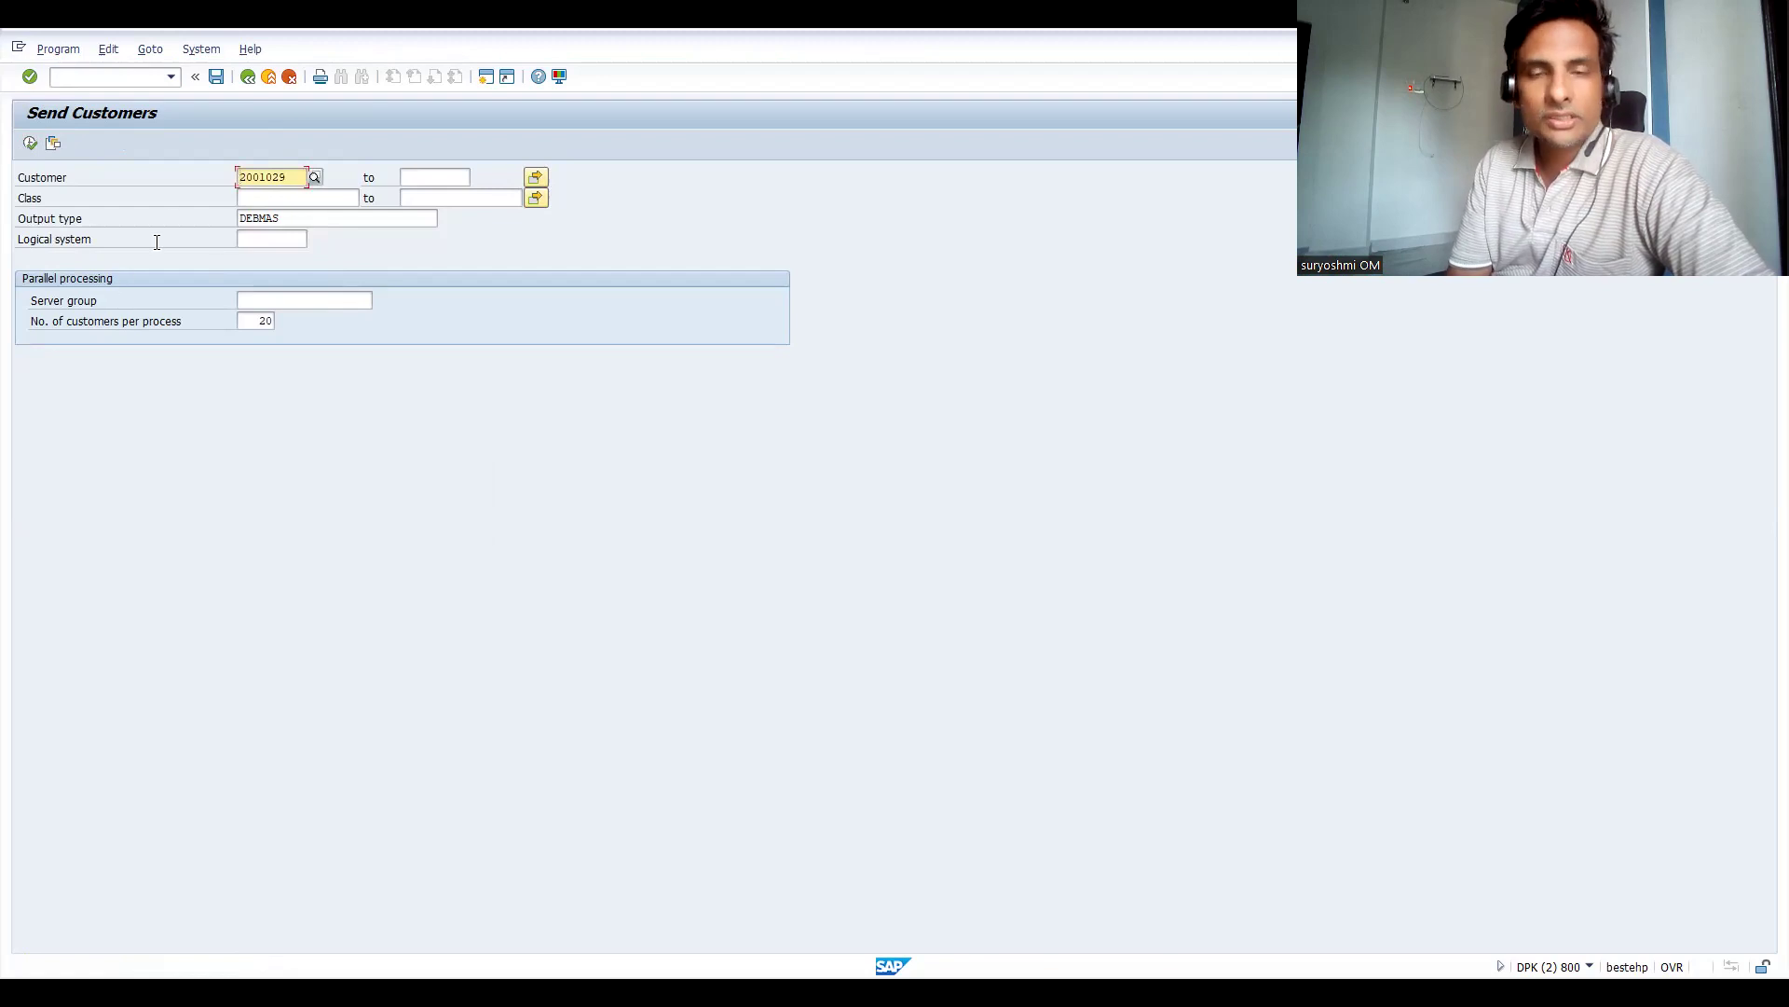
Change the customer number, execute with logical system PO800SEND and dismiss the zero-IDocs message
click(288, 177)
key(BackSpace)
text(4)
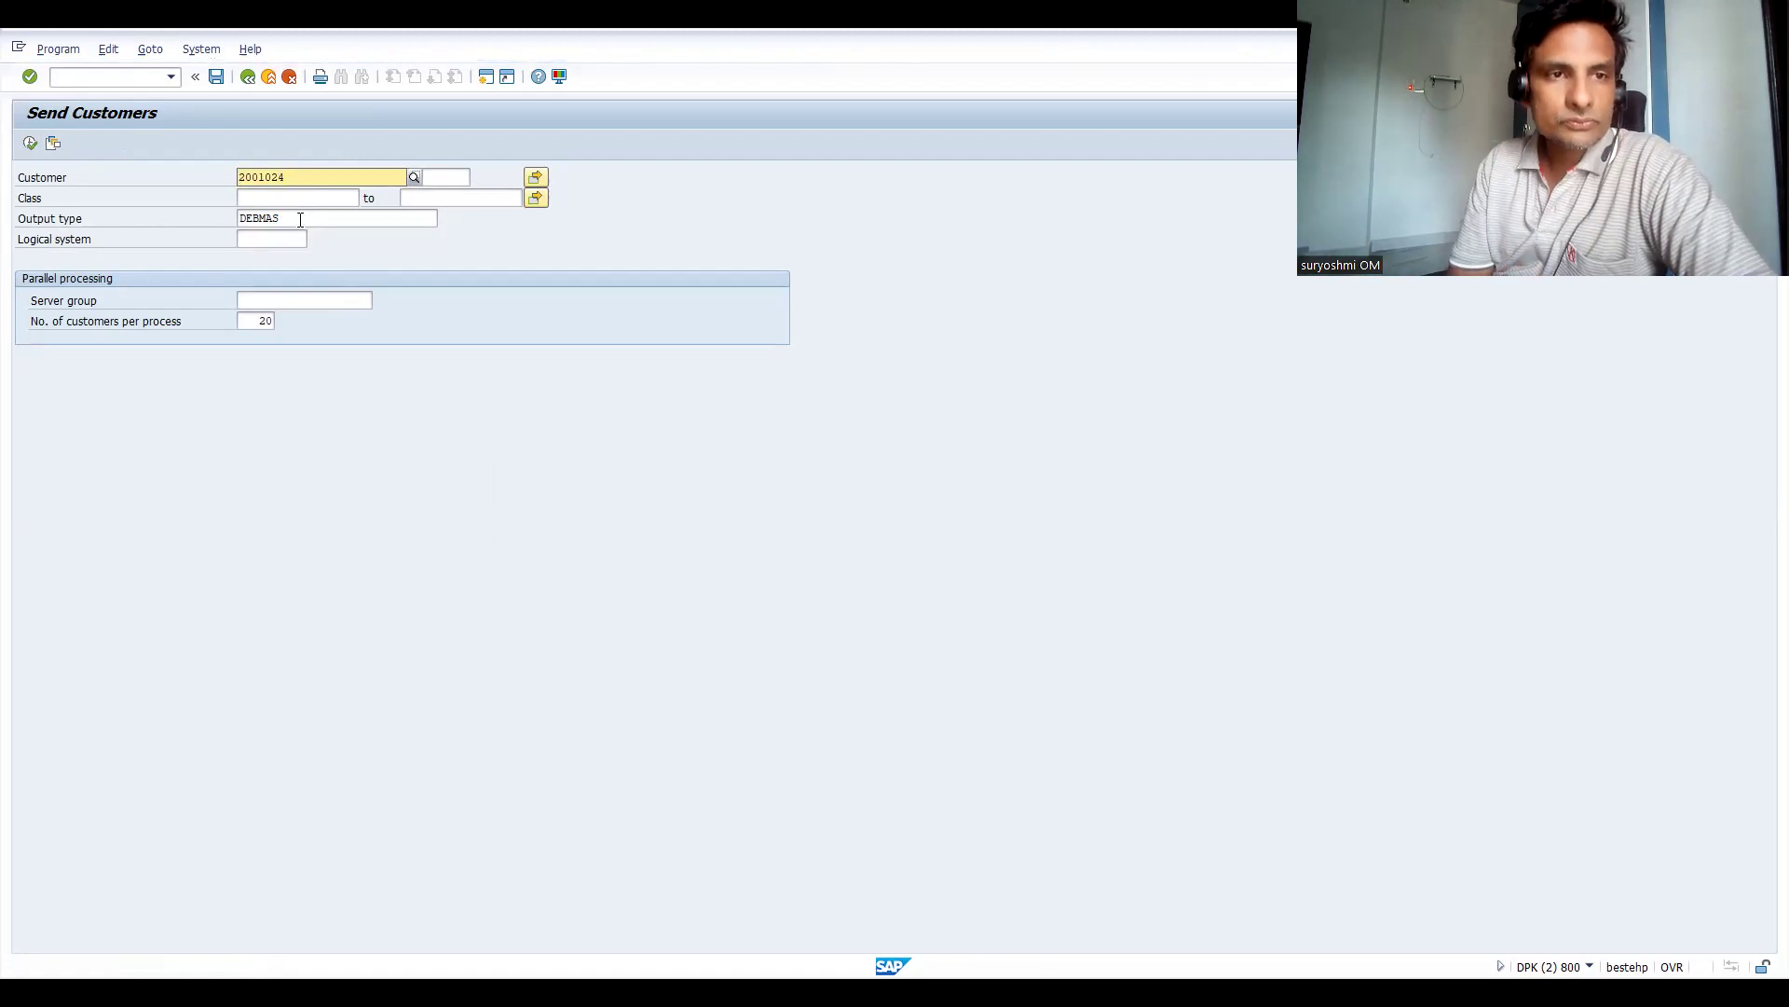
click(270, 237)
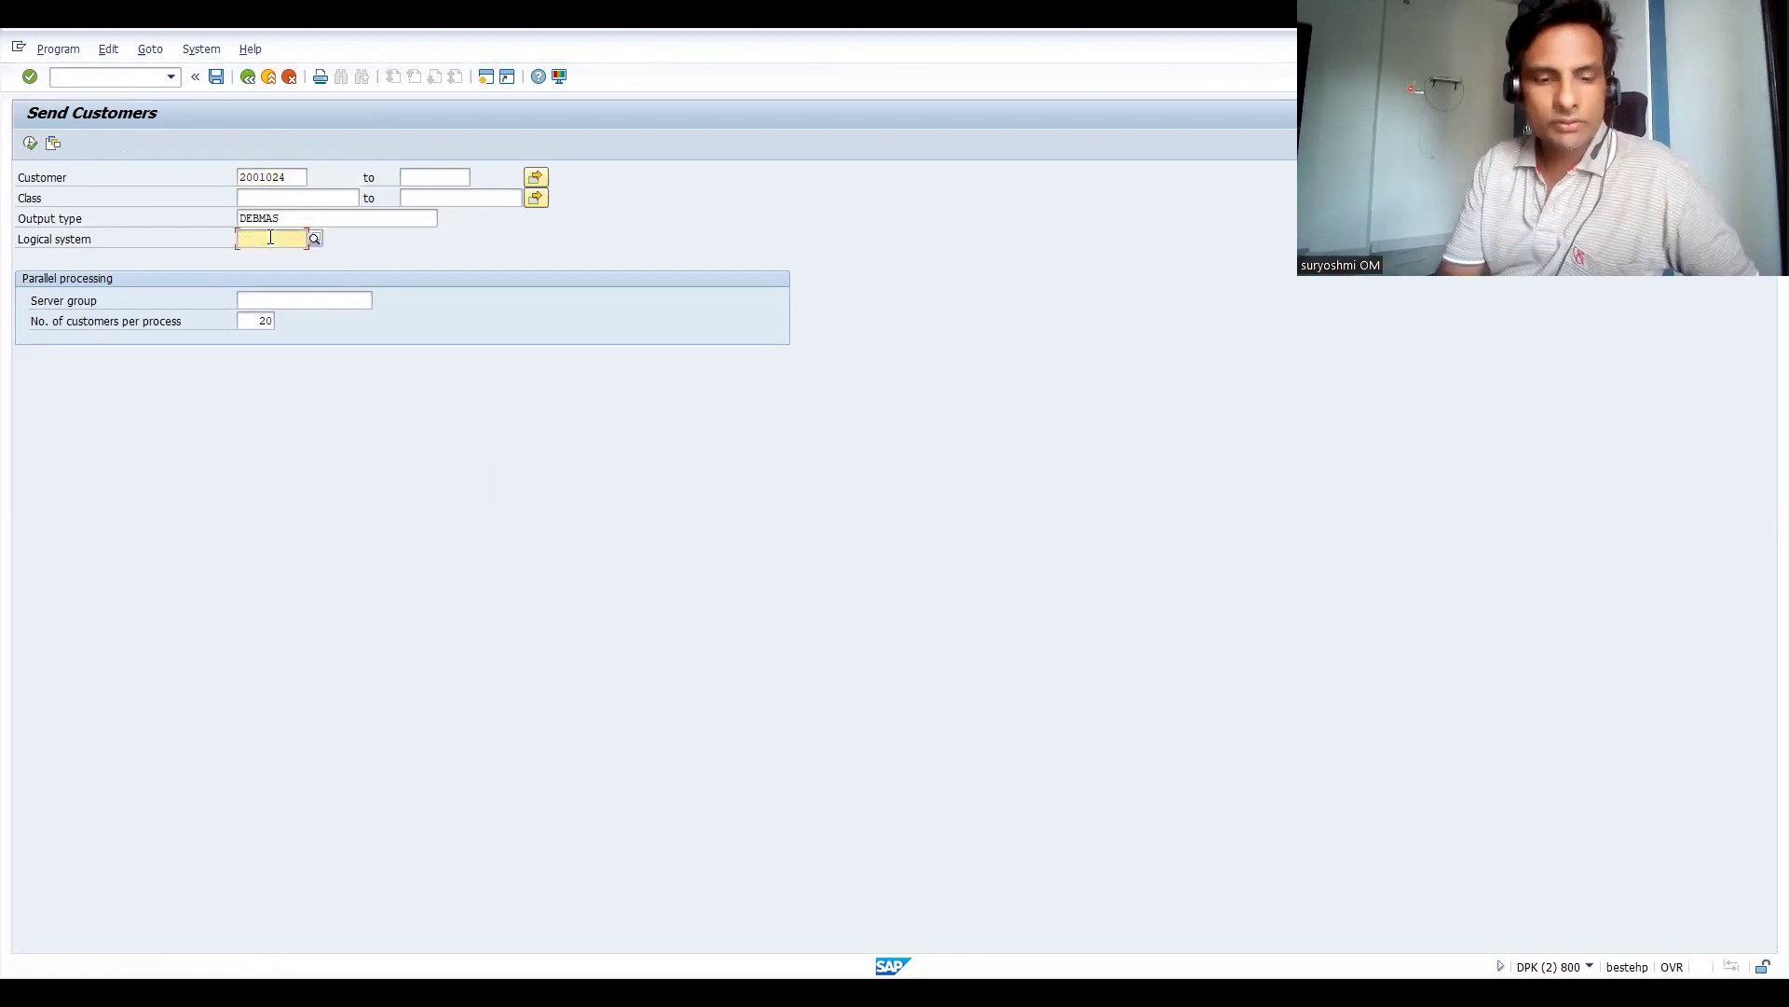
key(Down)
key(Return)
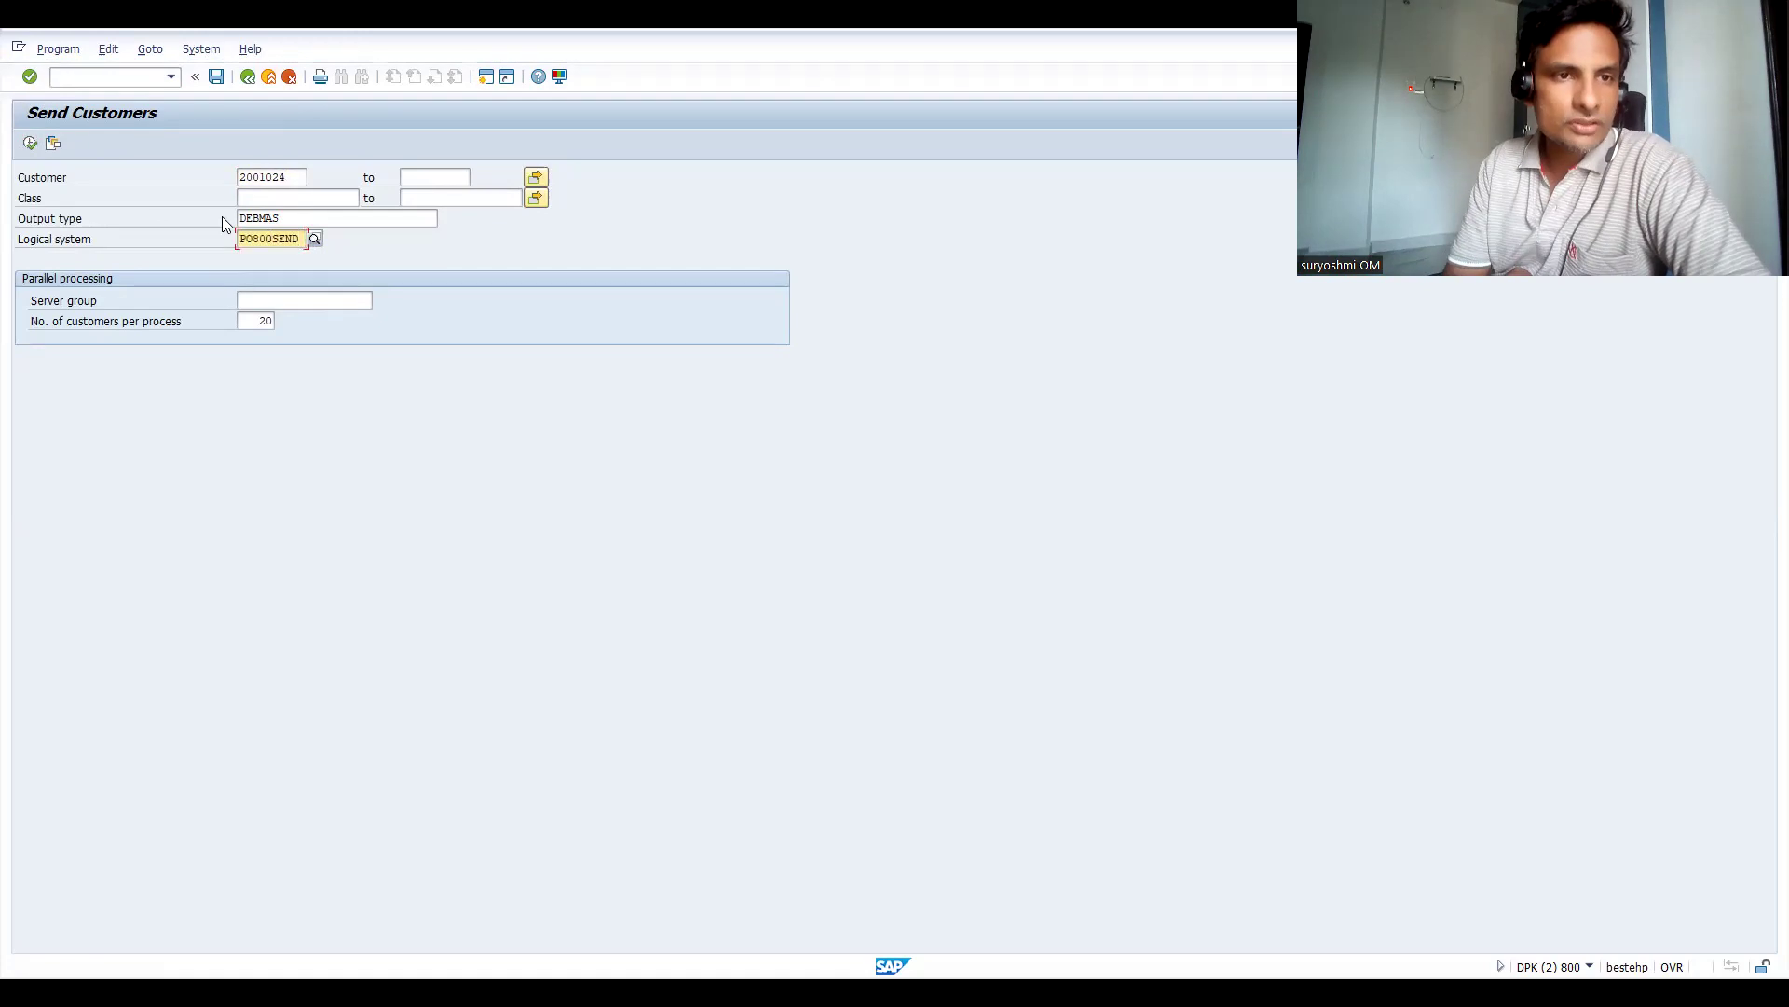
click(30, 144)
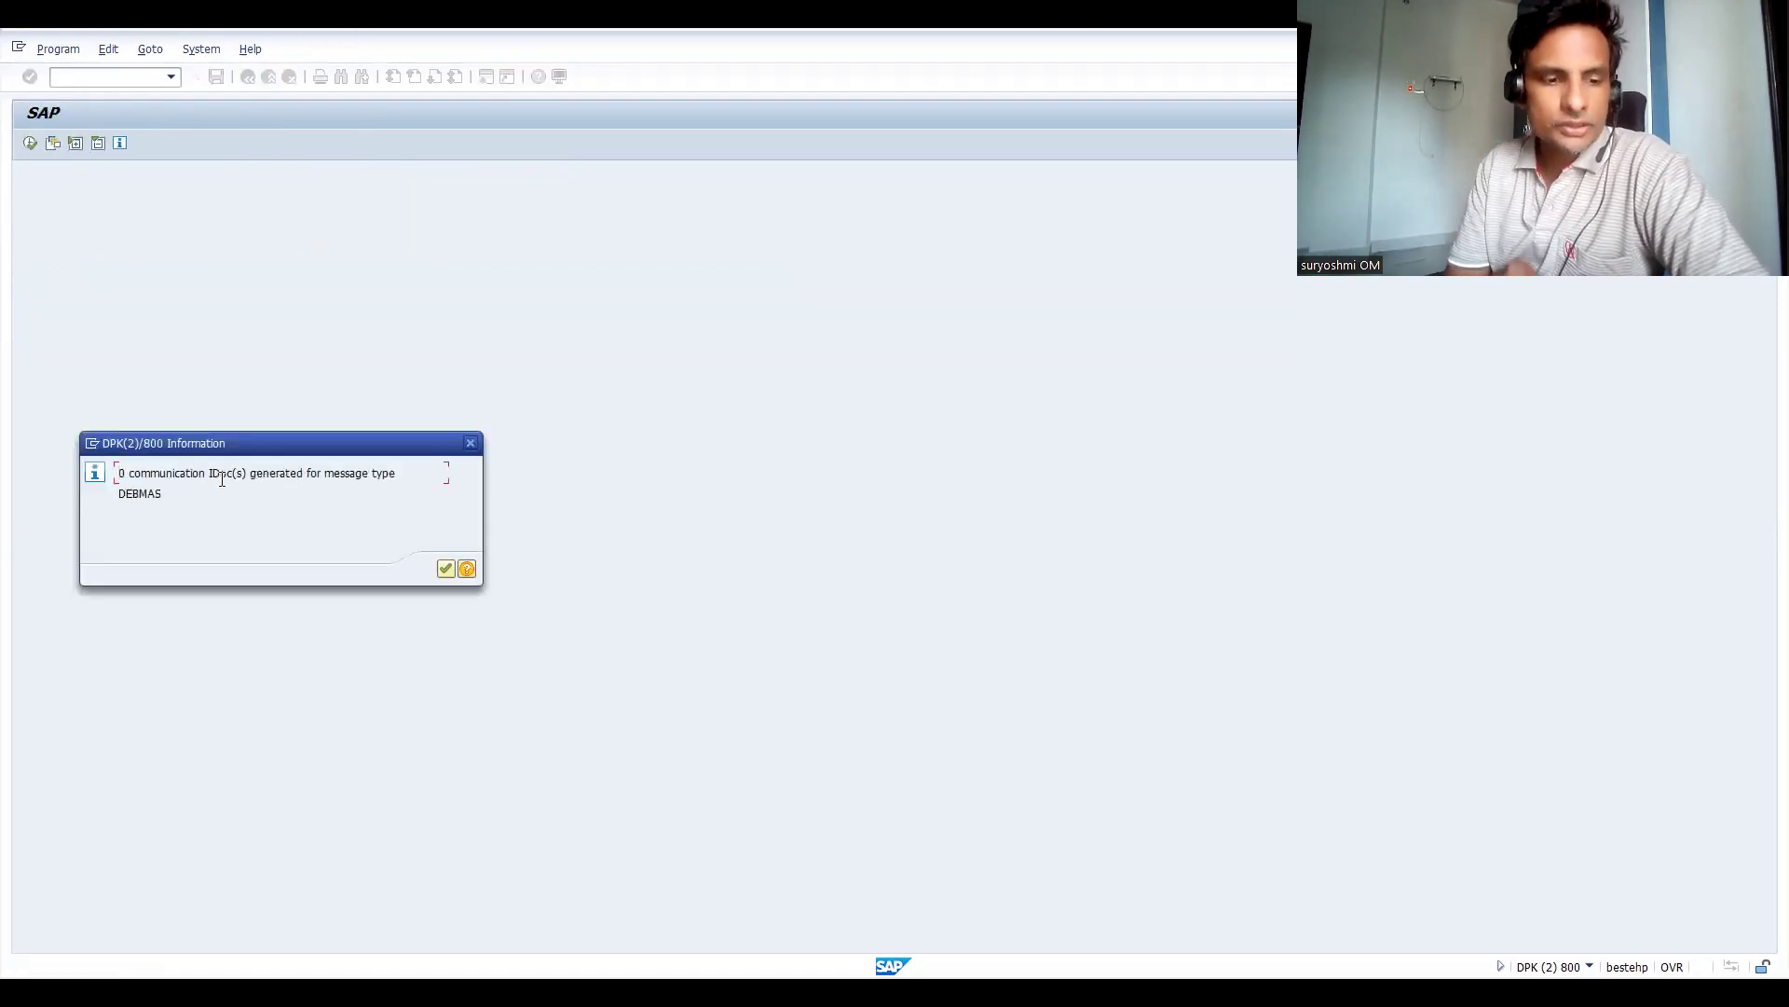
key(Return)
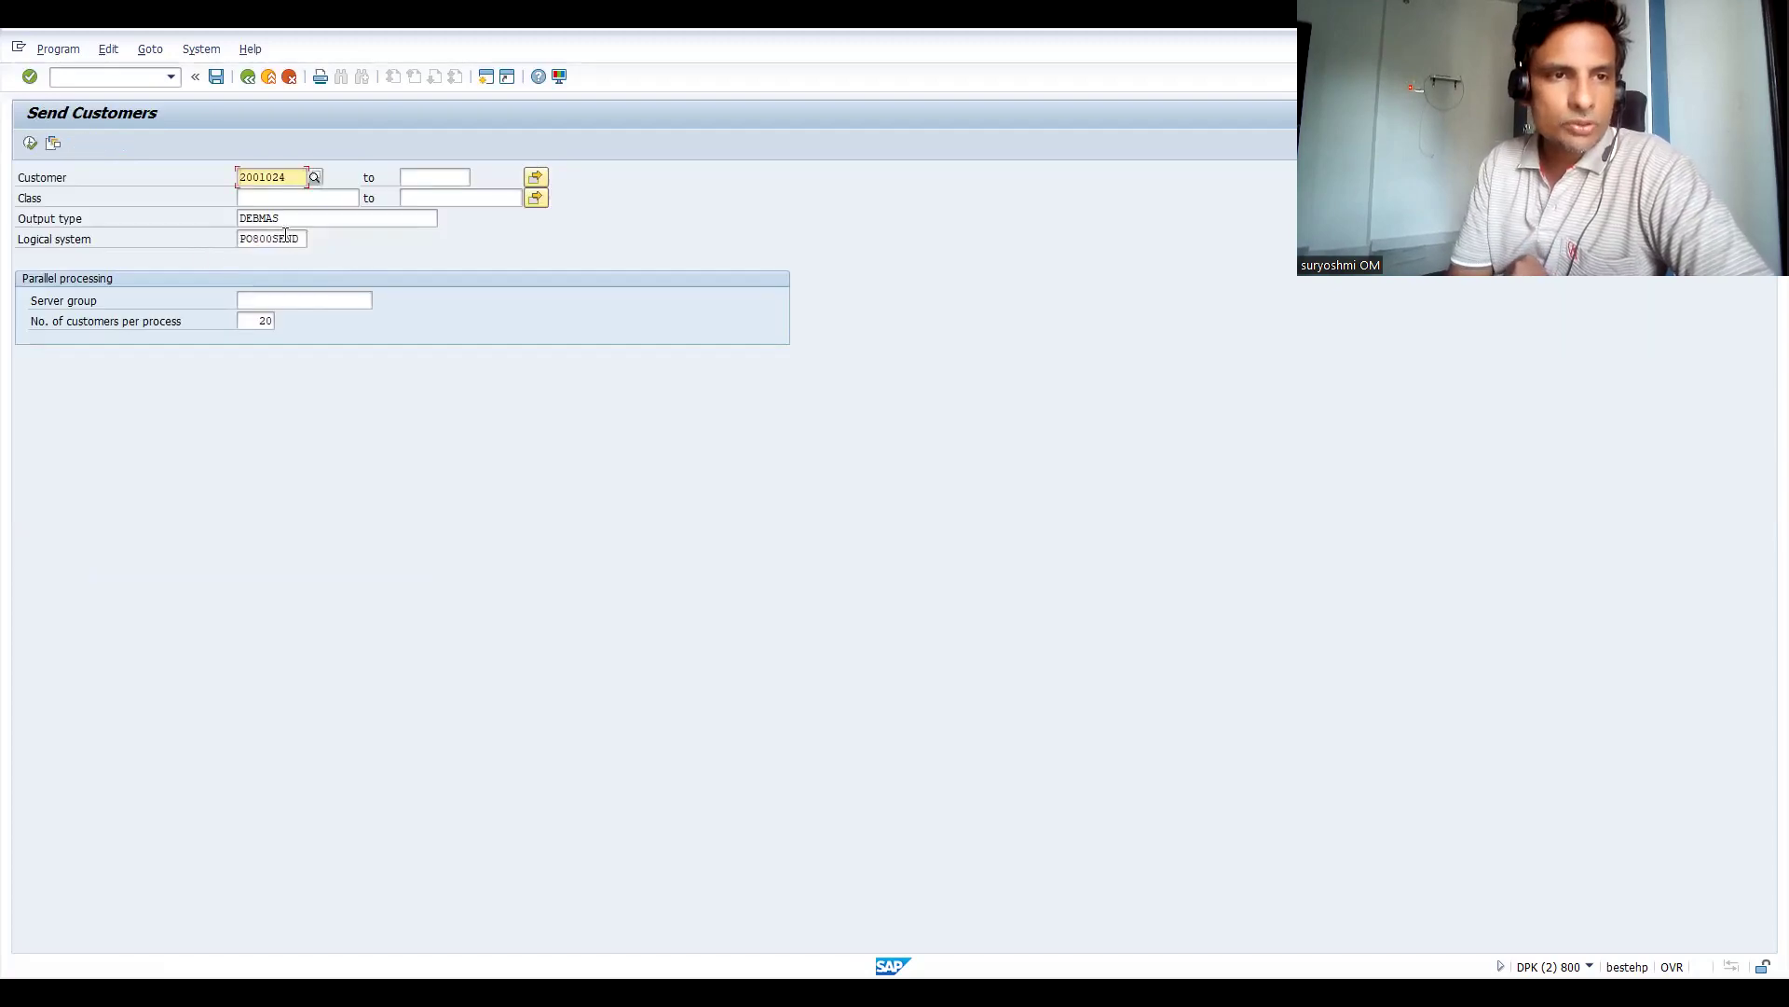
Clear the logical system, execute again and close the 19 communication IDocs message
click(285, 238)
key(BackSpace)
key(BackSpace)
key(BackSpace)
key(BackSpace)
key(BackSpace)
key(BackSpace)
key(BackSpace)
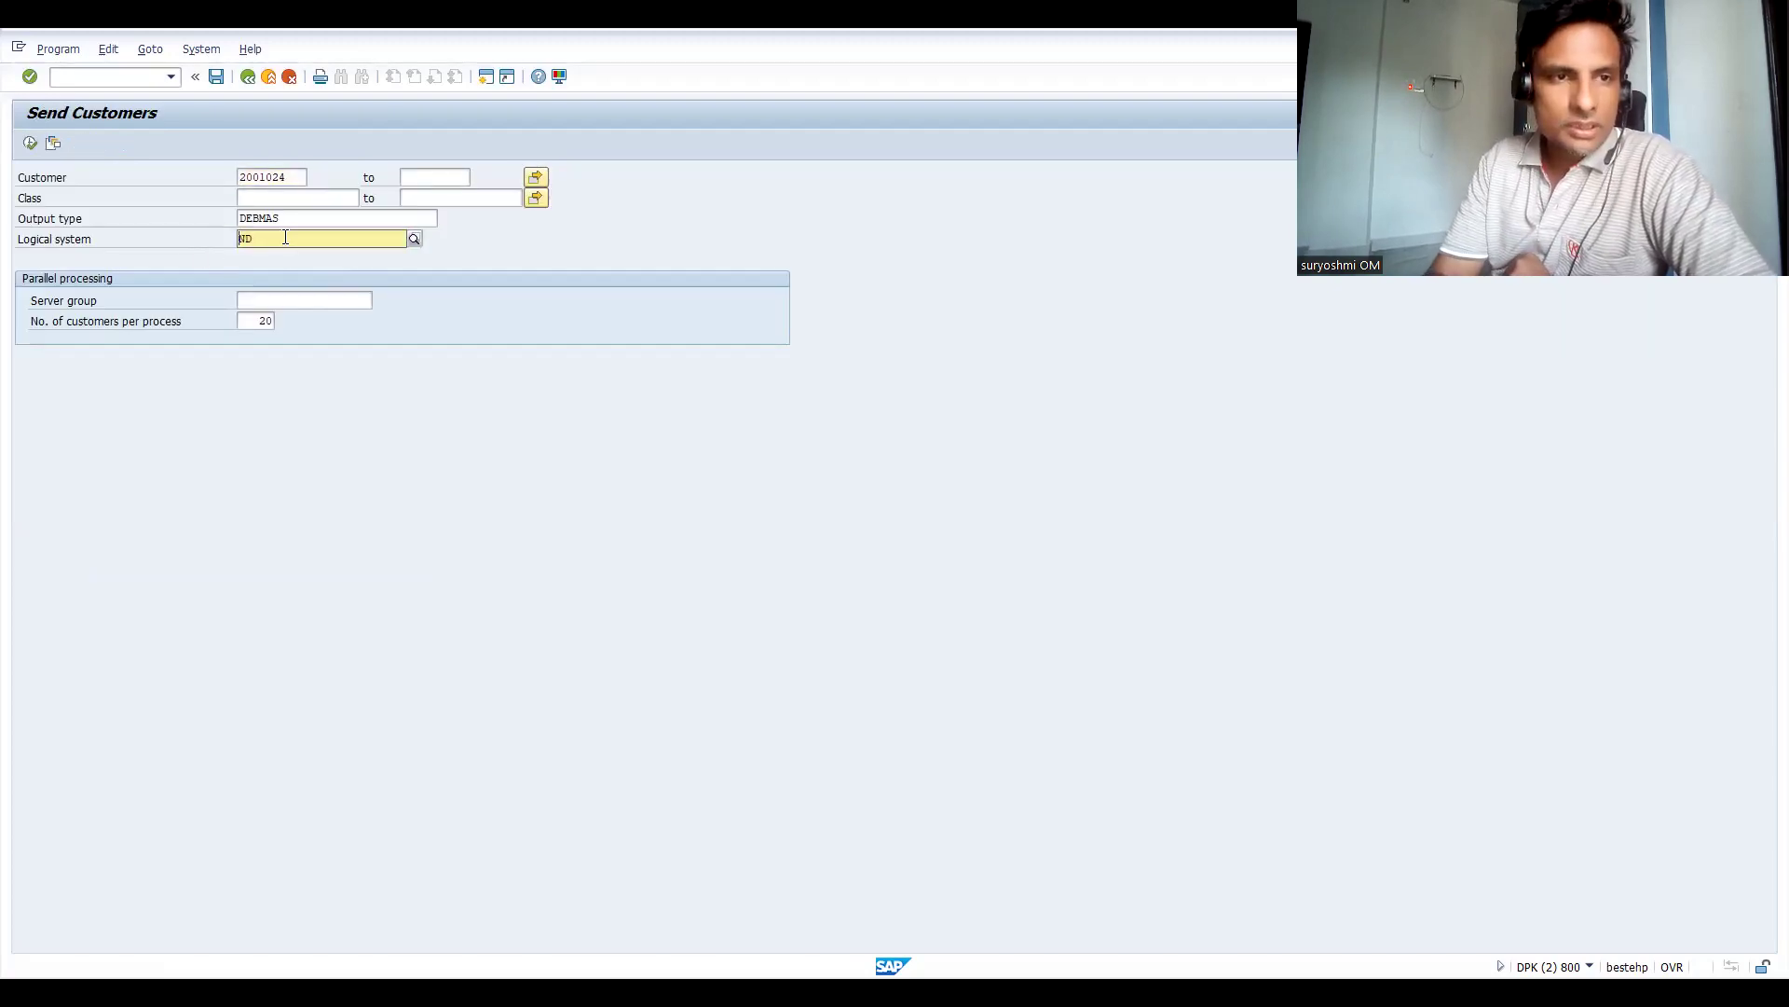
key(Delete)
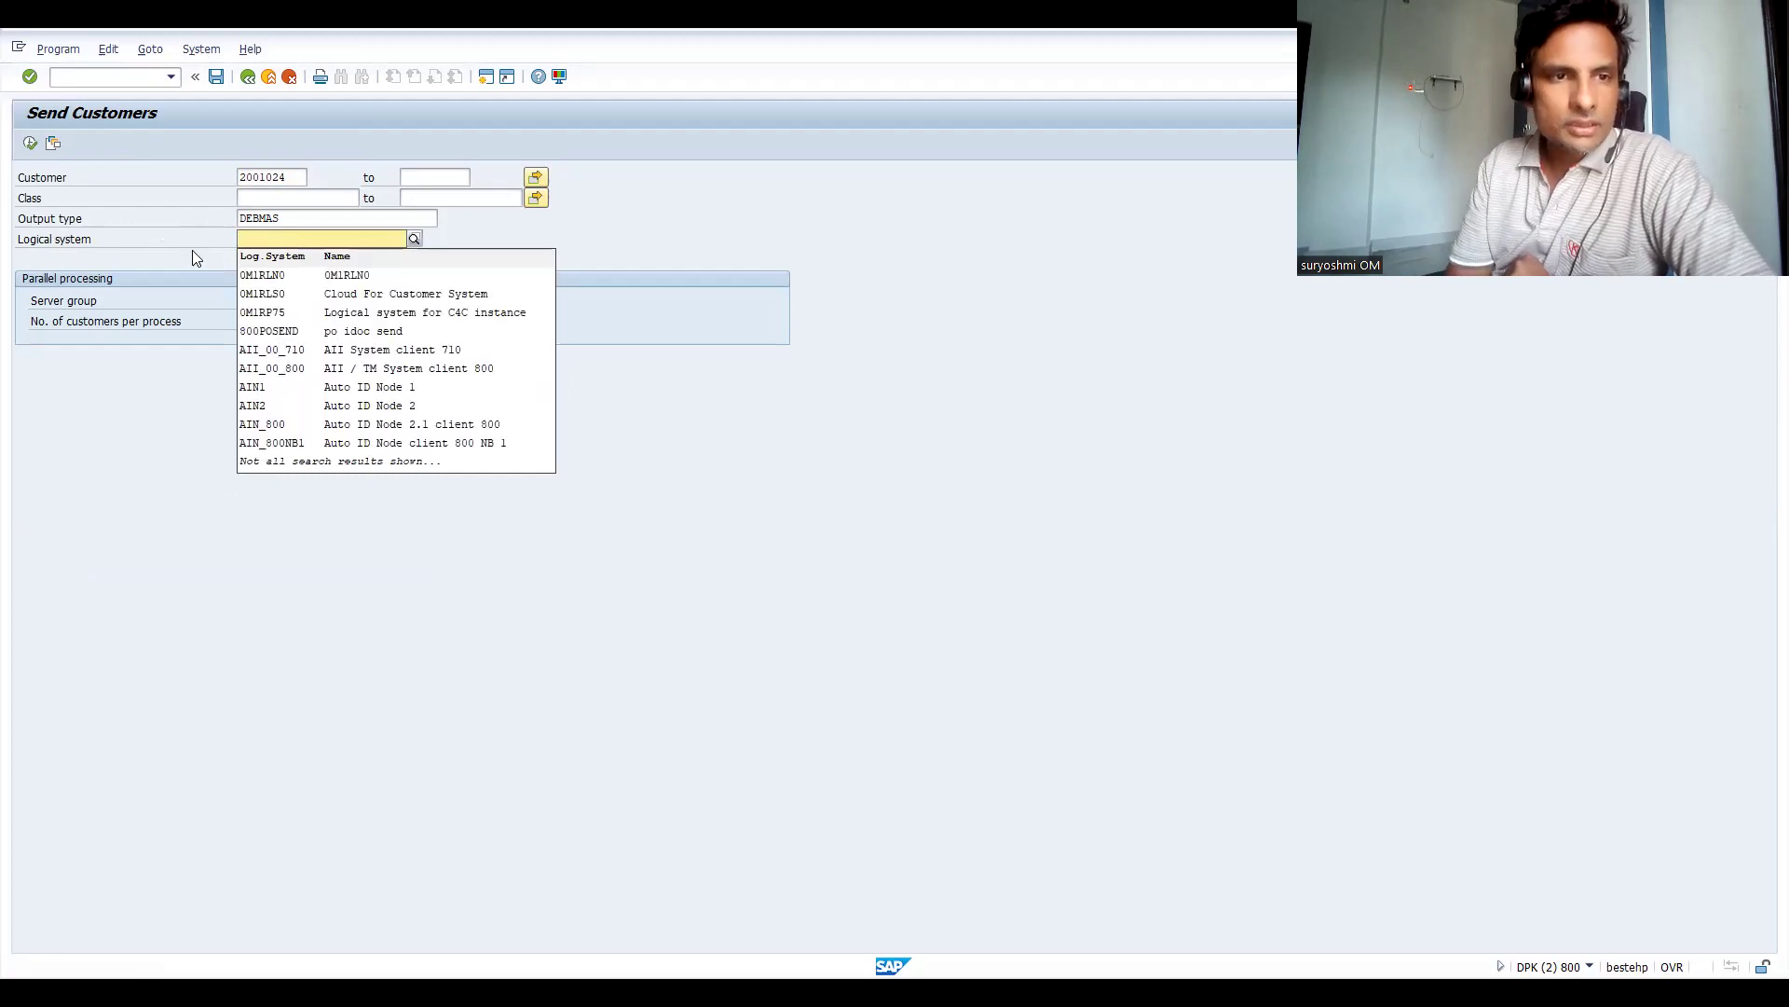
key(Down)
key(Down)
key(Down)
key(Down)
key(Down)
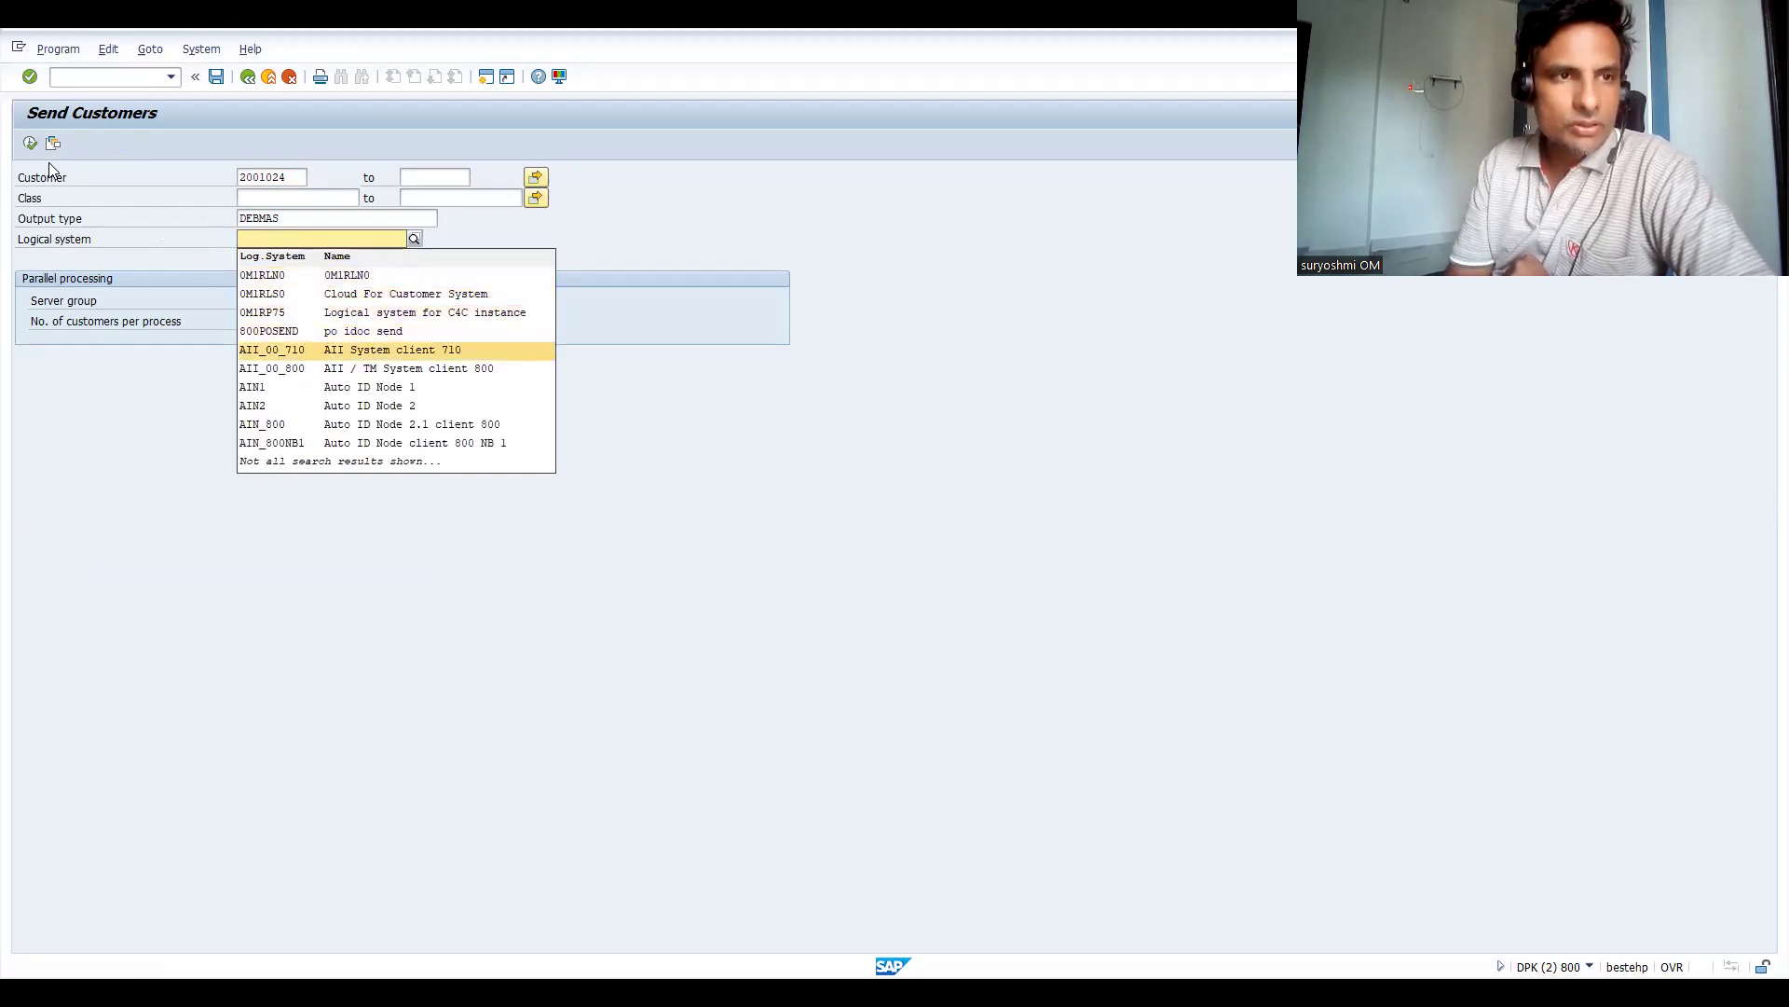
click(29, 145)
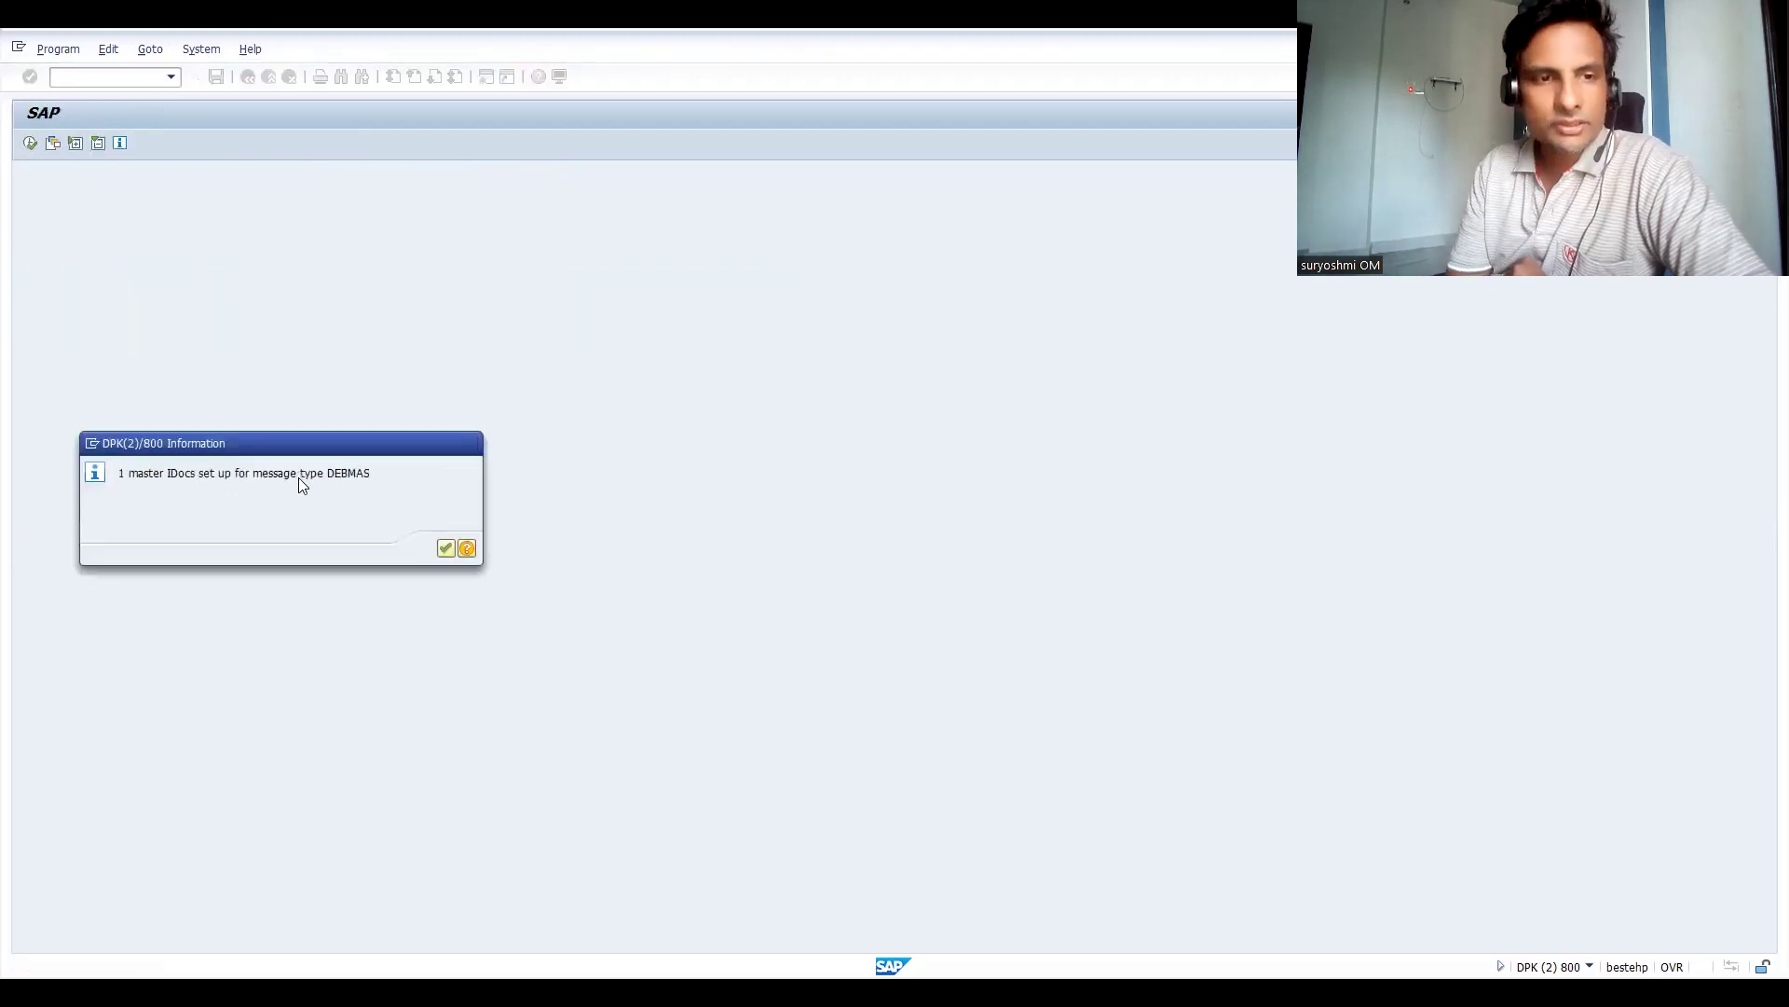
key(Return)
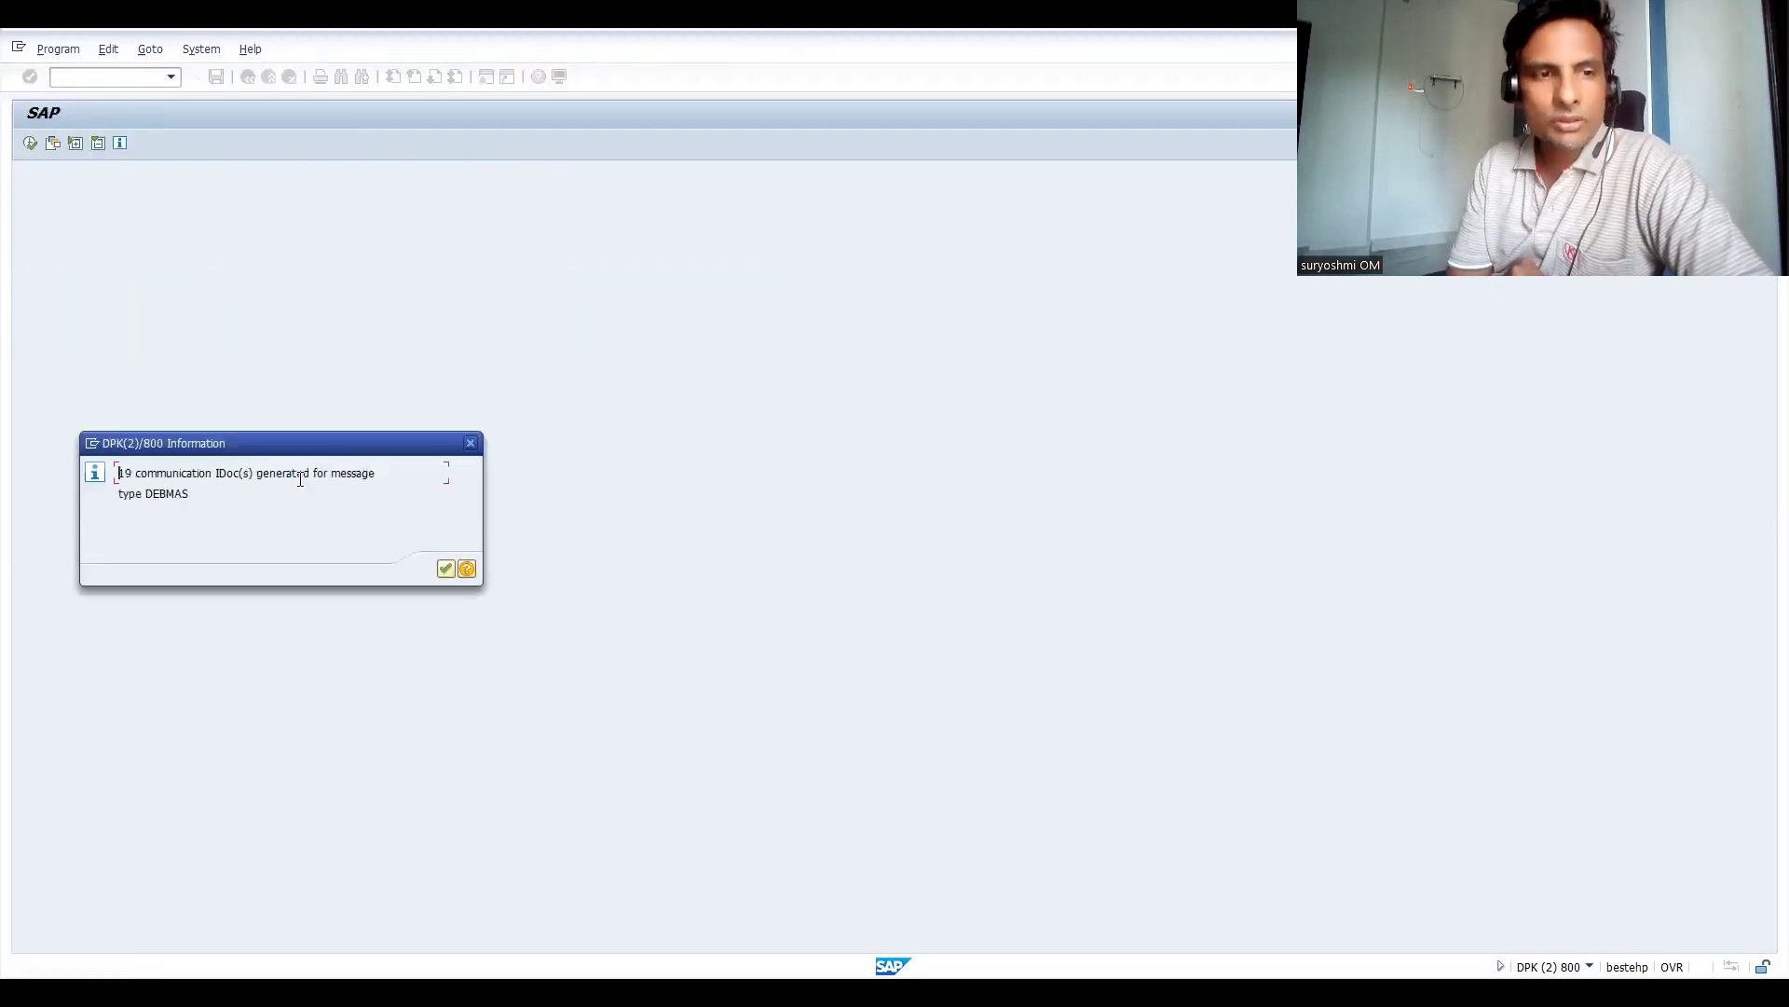
click(445, 565)
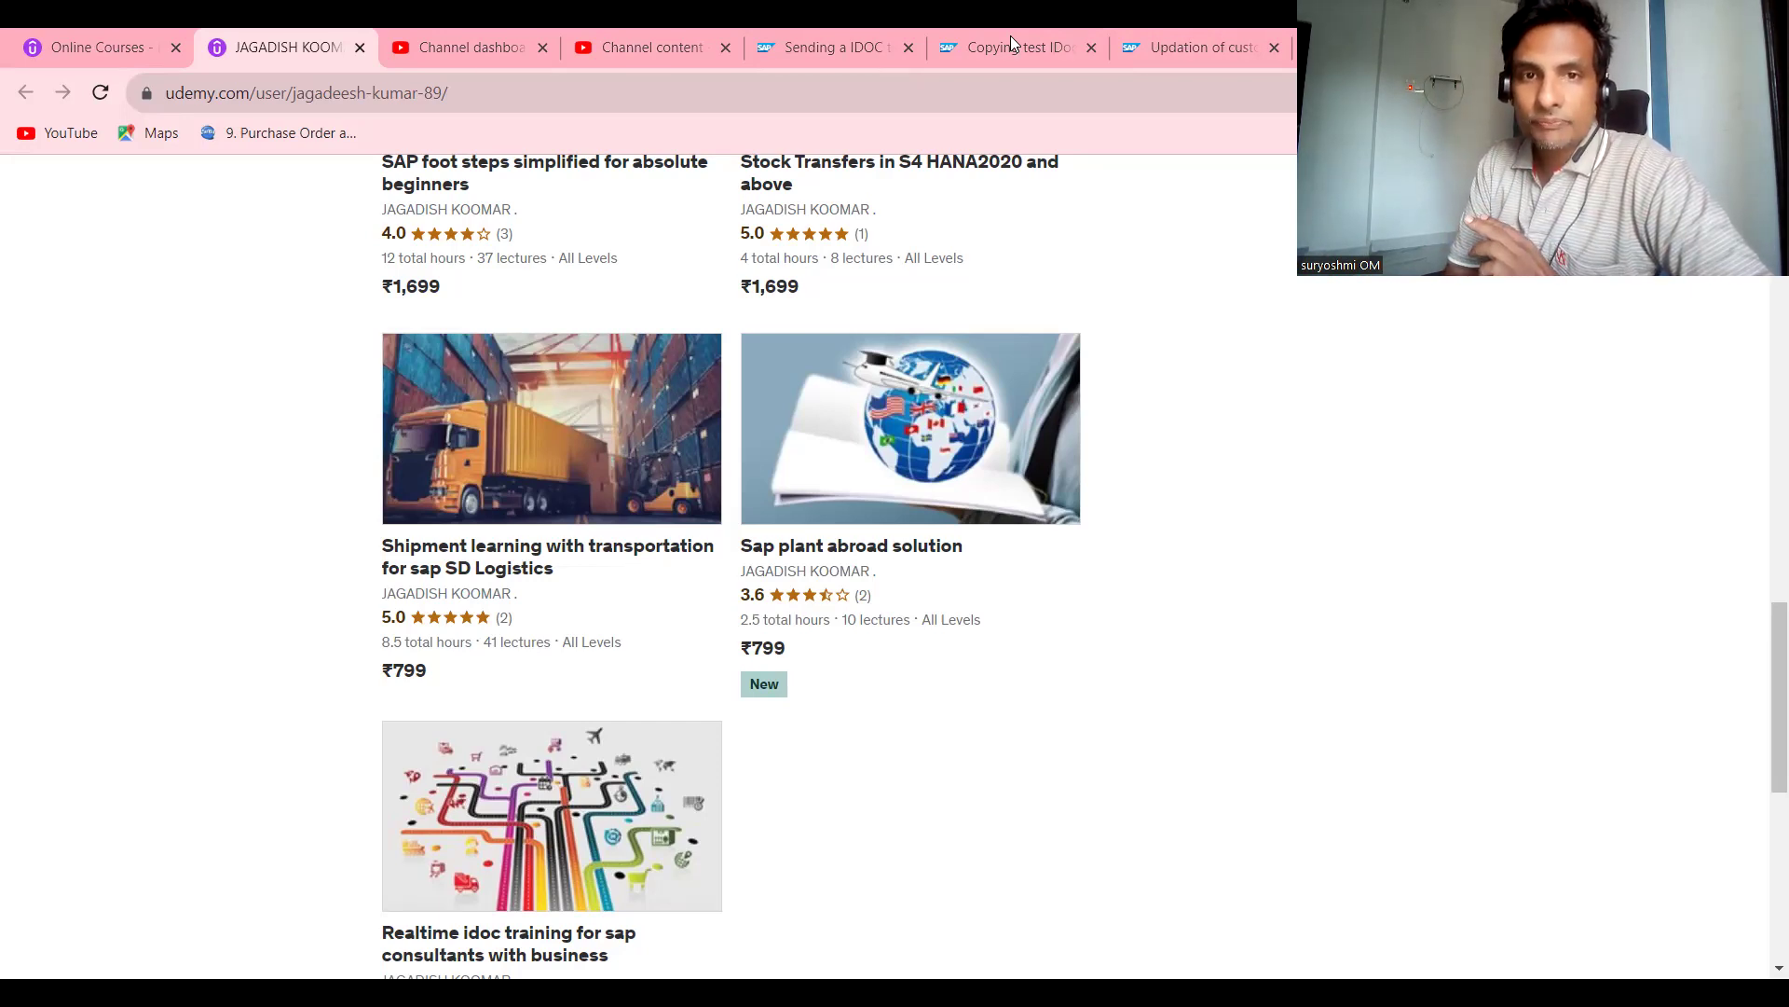
Switch to the full-screen window showing the Udemy instructor course listing
key(alt+Tab)
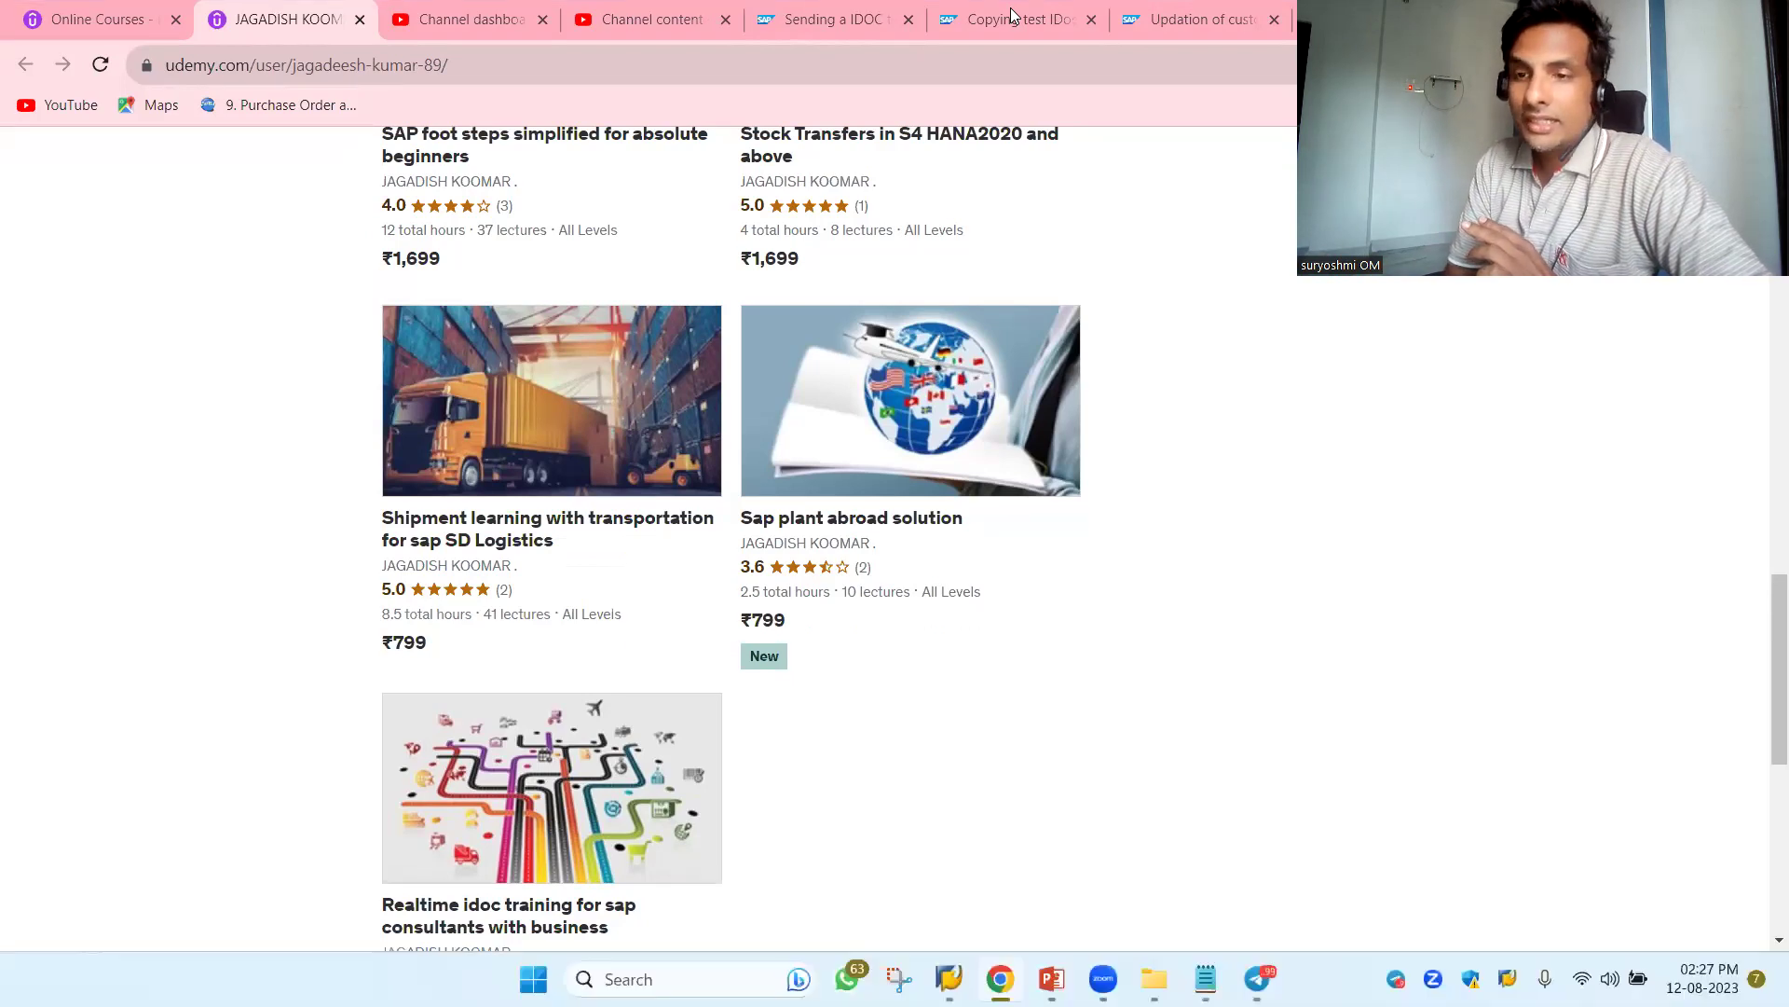